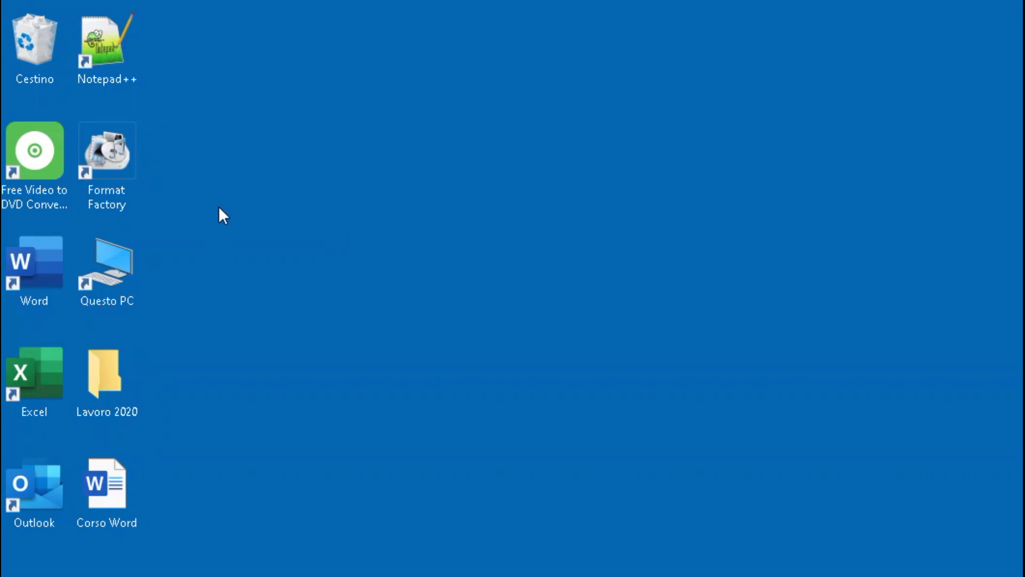
# - Launch Word from the desktop and start a new blank document (Documento vuoto)
pyautogui.doubleClick(55, 261)
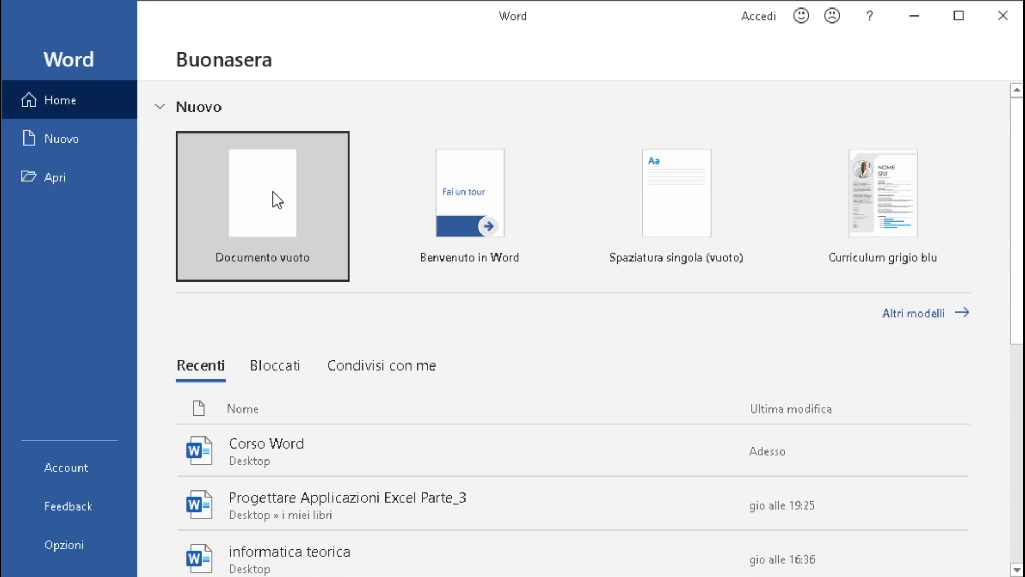
pyautogui.click(273, 198)
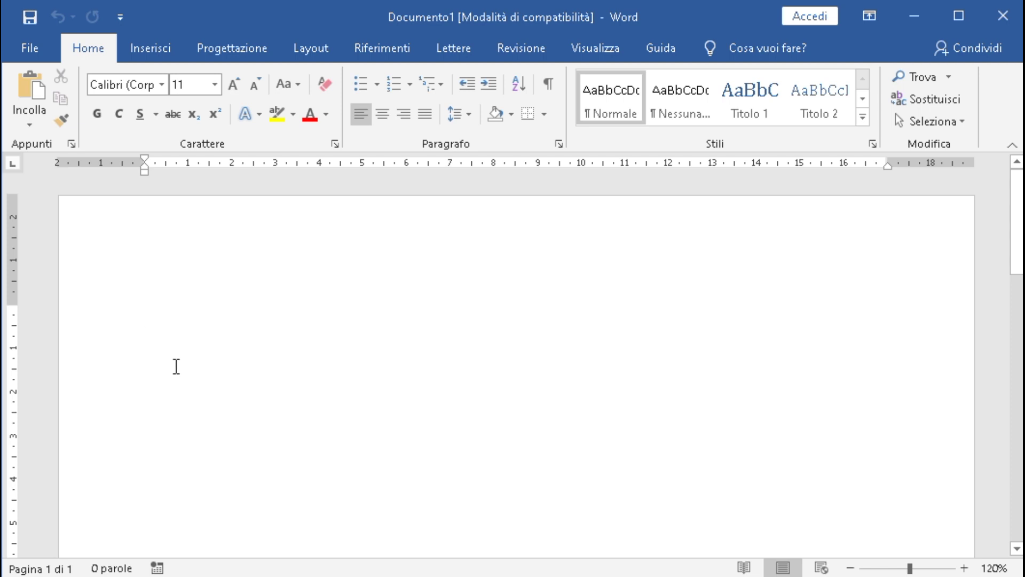
# - Type the recipient lines 'Al Presidente di', 'AssoMarketing' and 'ROMA'
pyautogui.write('Al Presidente di')
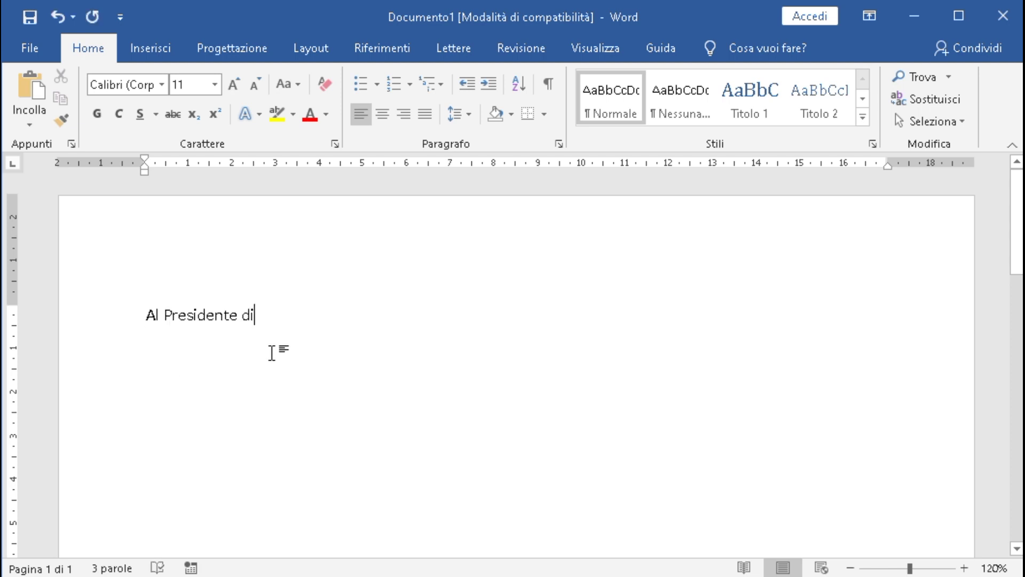
pyautogui.press('Return')
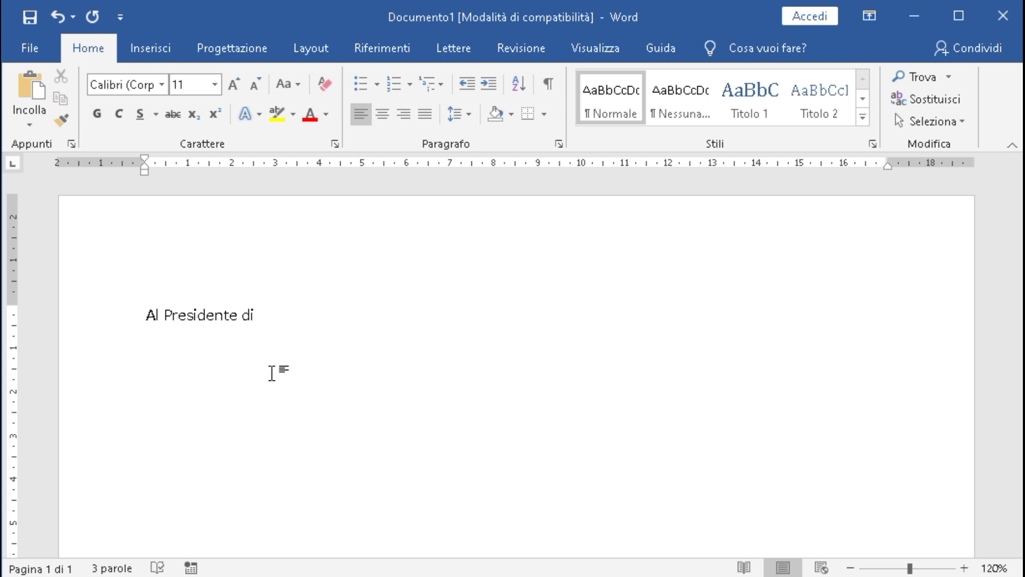
pyautogui.write('AssoMarketing')
pyautogui.press('Return')
pyautogui.write('ROMA')
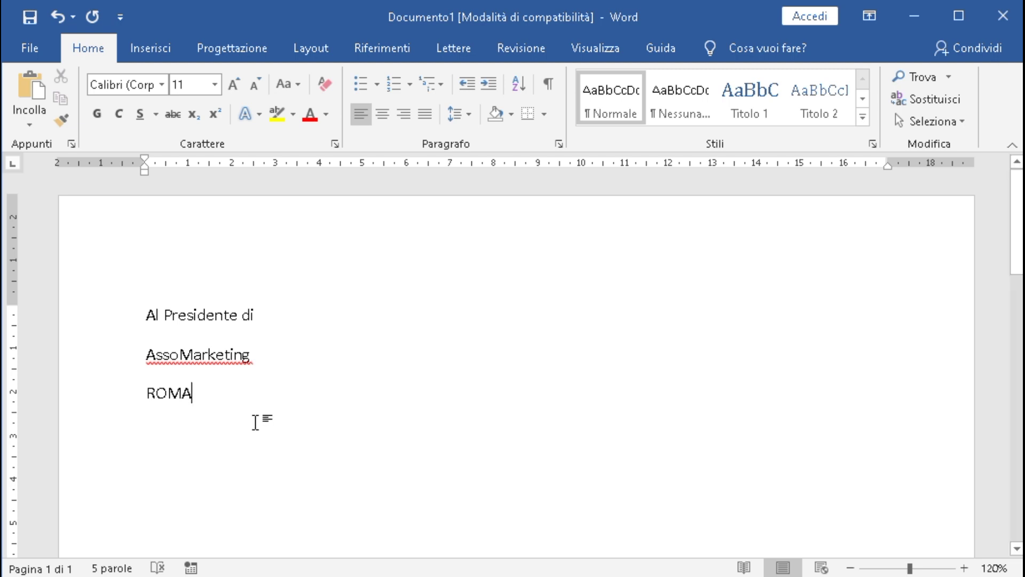
# - Add the subject line 'Oggetto: Richiesta iscrizione associato ordinario.' and zoom to 130%
pyautogui.press('Return')
pyautogui.write('Oggetto: Richiesta iscrizione associato ordinario.')
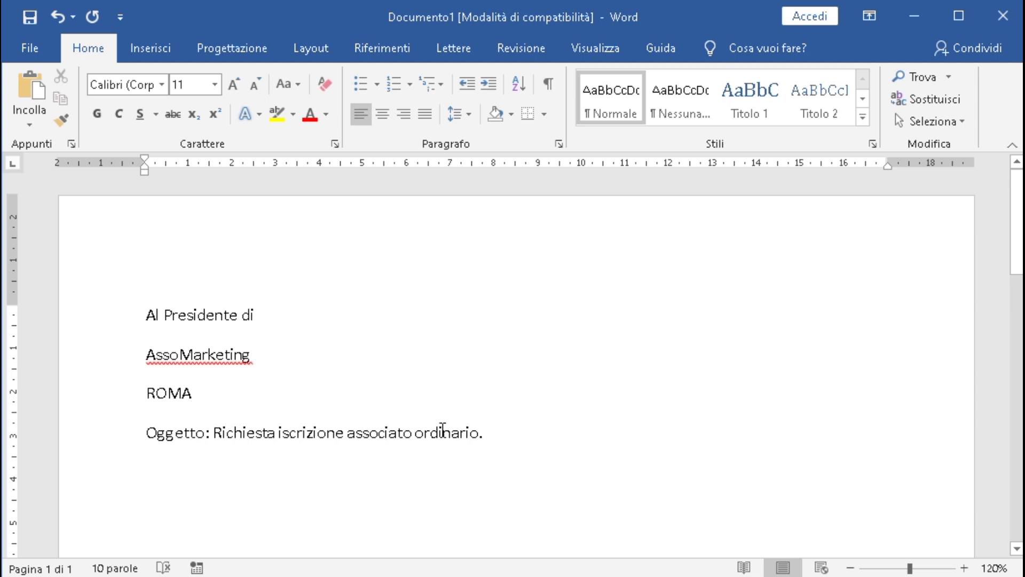
pyautogui.click(964, 568)
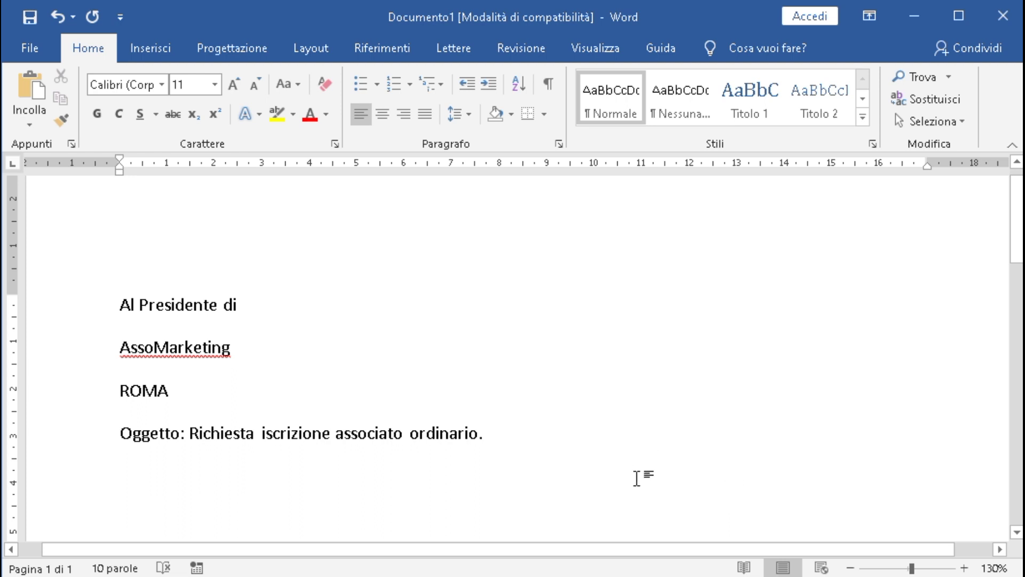
# - Paste the prepared introductory paragraph below the subject line
pyautogui.press('Return')
pyautogui.scroll(-2, 641, 477)
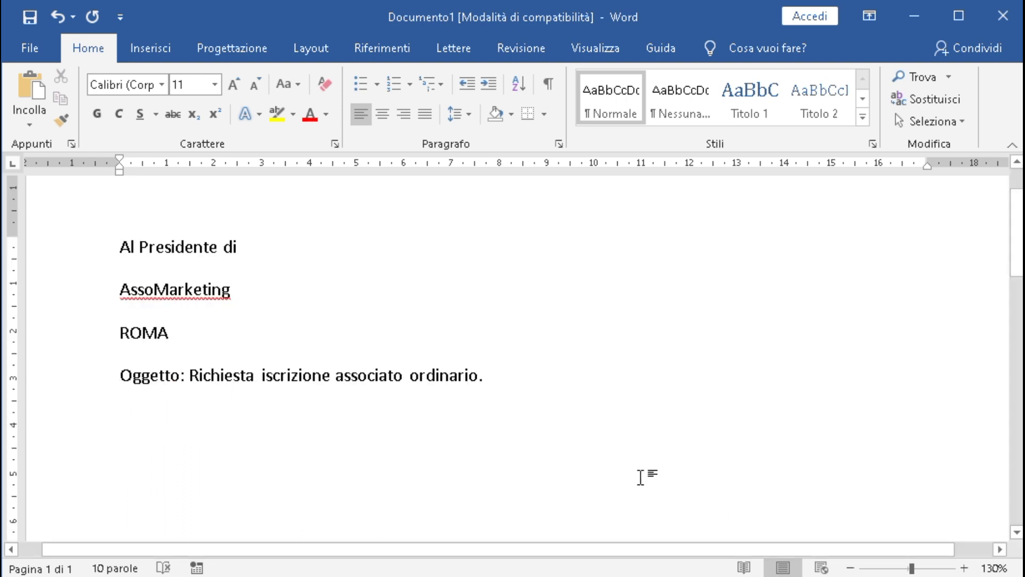
pyautogui.write('Il sottoscritto Rossi Mario nato il 10/10/1980, residente a Roma alla via Flaminia snc, avendo preso visione dello statuto dell’associazione AssoMarcheting e degli scopi che essa si è prefissata, essendo inoltre appassionato ed esperto del settore del Marketing con esperienza pluriennale acquisita e certificata;')
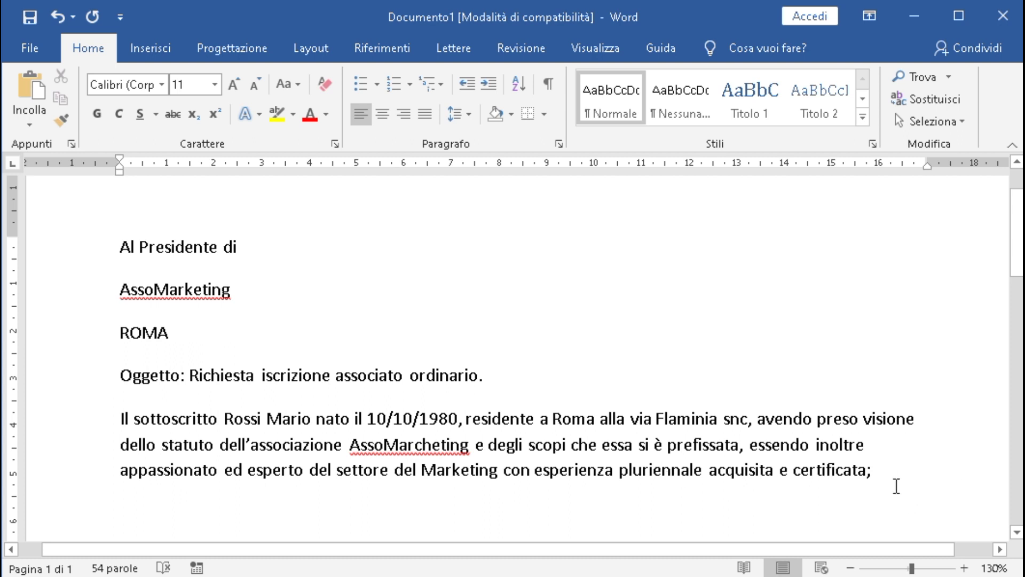
# - Add the heading CHIEDE and the request paragraph addressed to the consiglio direttivo
pyautogui.press('Return')
pyautogui.scroll(-1, 269, 488)
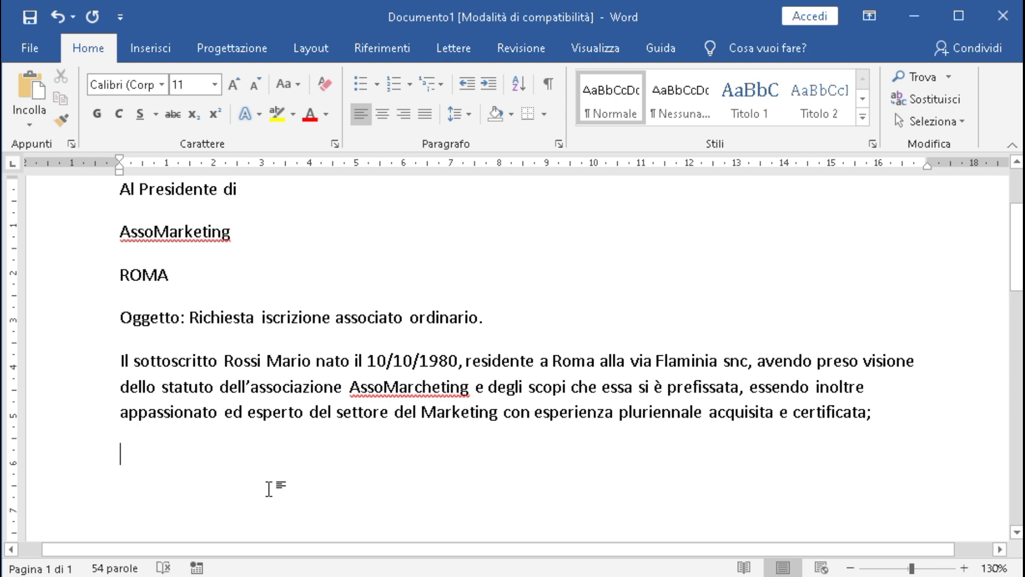
pyautogui.write('CHIEDE')
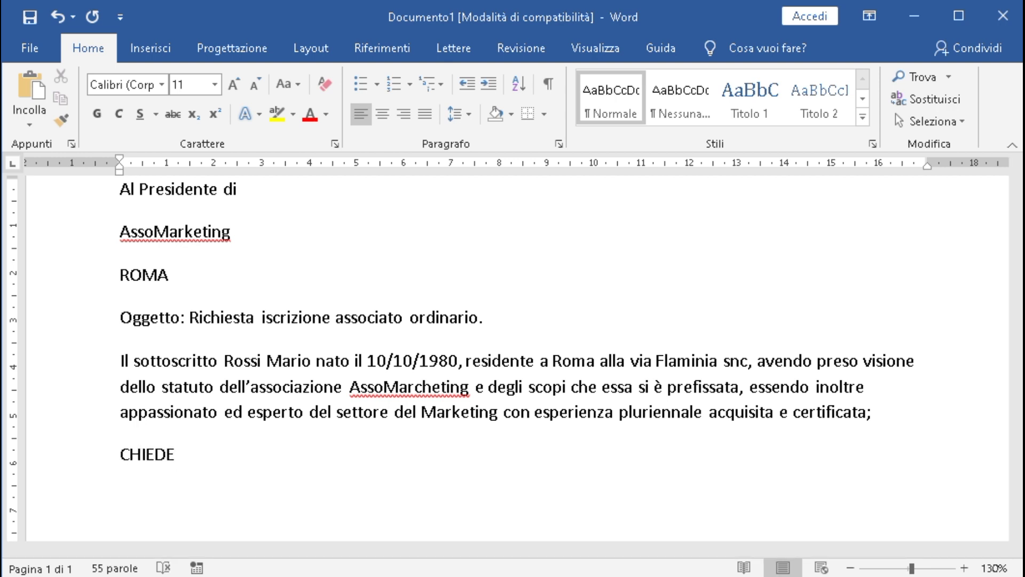
pyautogui.press('Return')
pyautogui.write('Al consiglio direttivo di codesta associazione di accogliermi quale membro di associato ordinario per poter contribuire concretamente agli scopi che AssoMarcheting si è prefissata.')
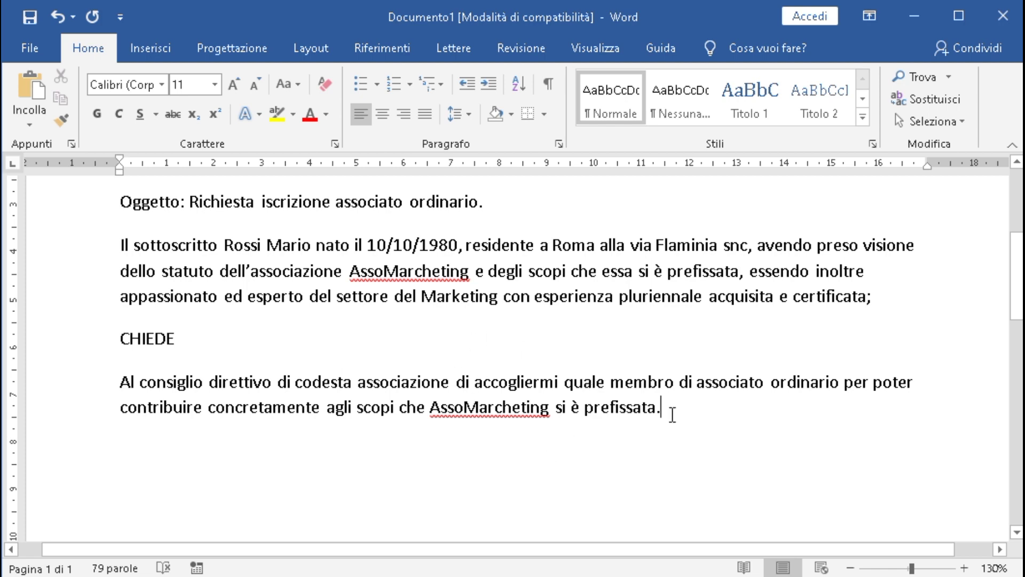
pyautogui.scroll(-1, 672, 415)
pyautogui.scroll(2, 672, 415)
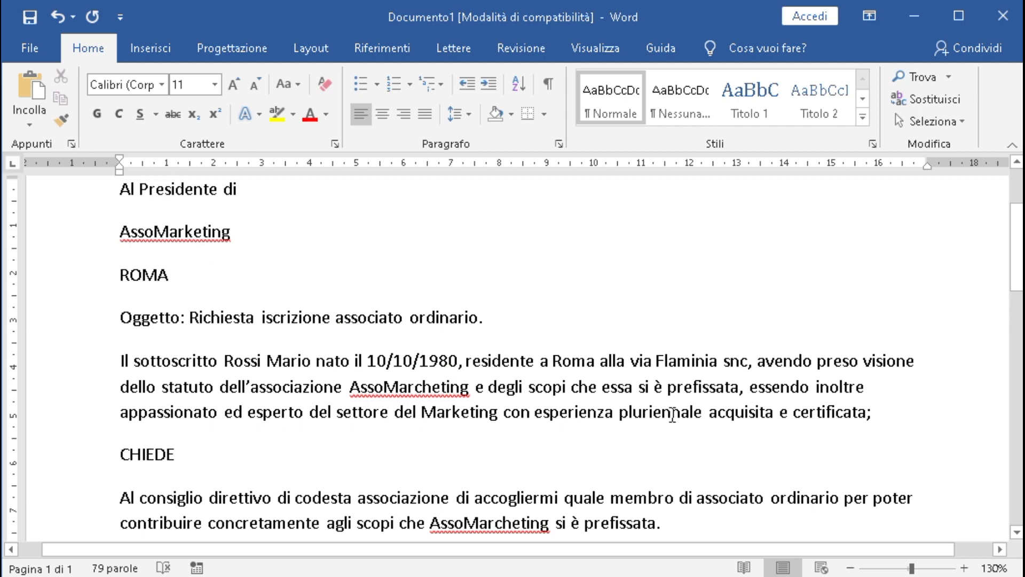
pyautogui.scroll(-1, 672, 415)
pyautogui.press('Return')
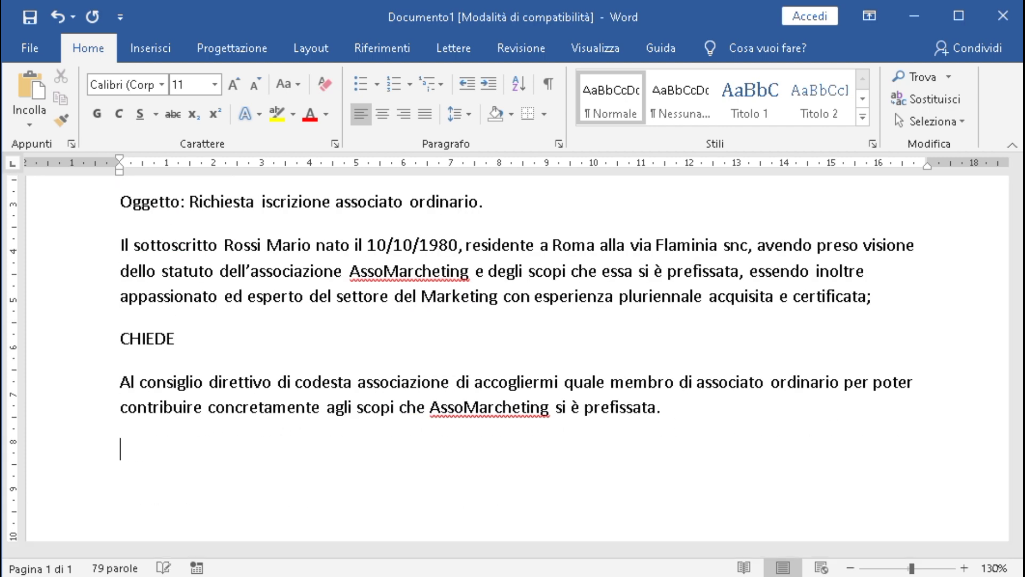
# - Close the letter with 'Distinti saluti.', 'Roma, addì 15/11/2020' and 'Firmato' on separate lines
pyautogui.write('Distinti saluti.')
pyautogui.press('Return')
pyautogui.write('Roma, addì')
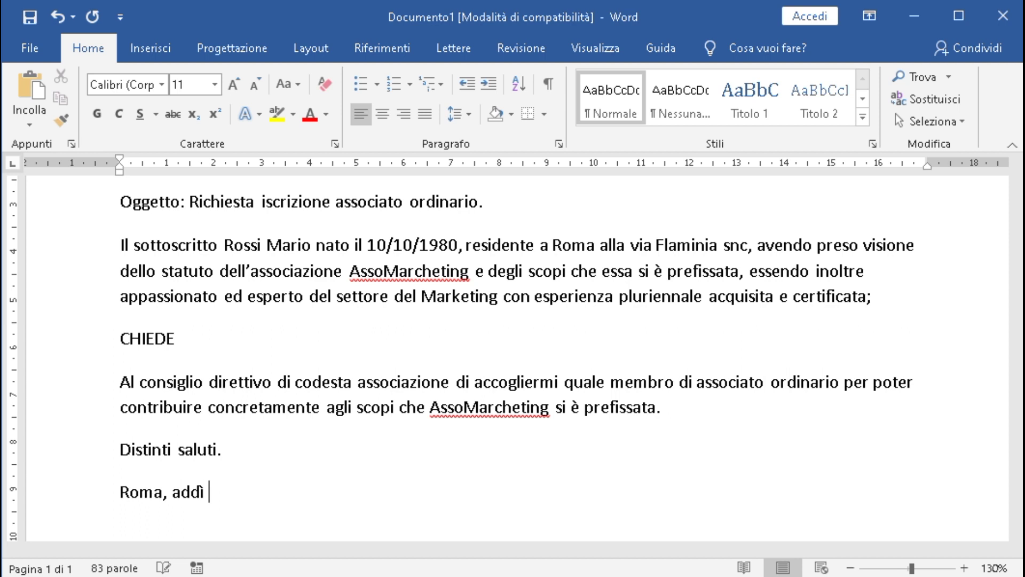
pyautogui.write(' 1')
pyautogui.write('5/11/2020')
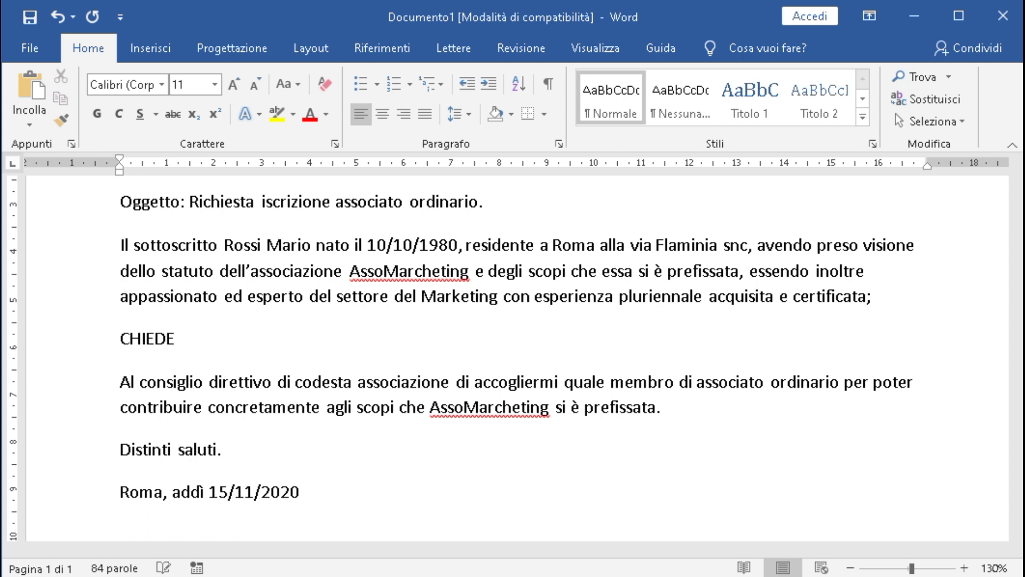
pyautogui.press('Return')
pyautogui.scroll(-1, 689, 384)
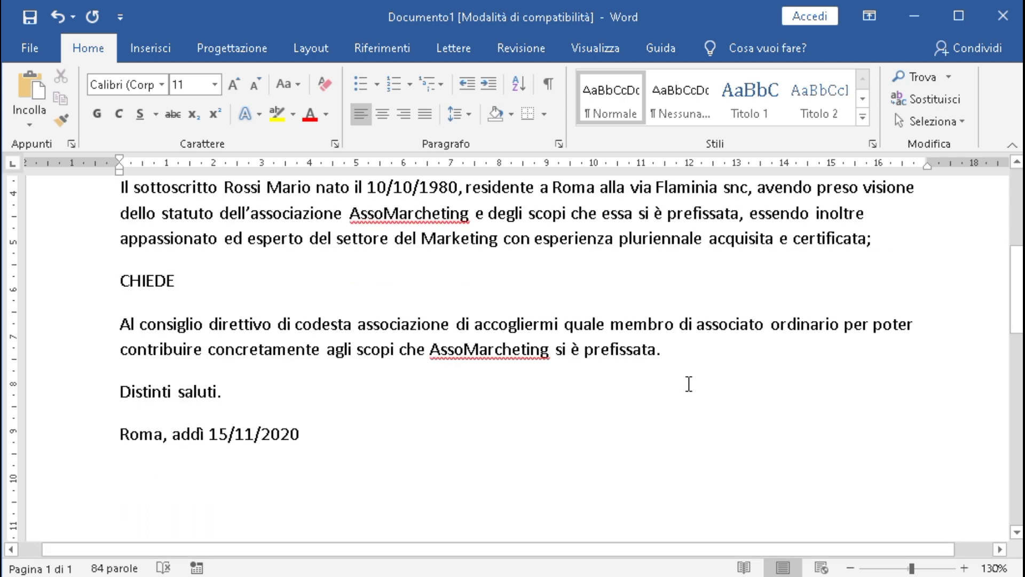
pyautogui.write('Firmato')
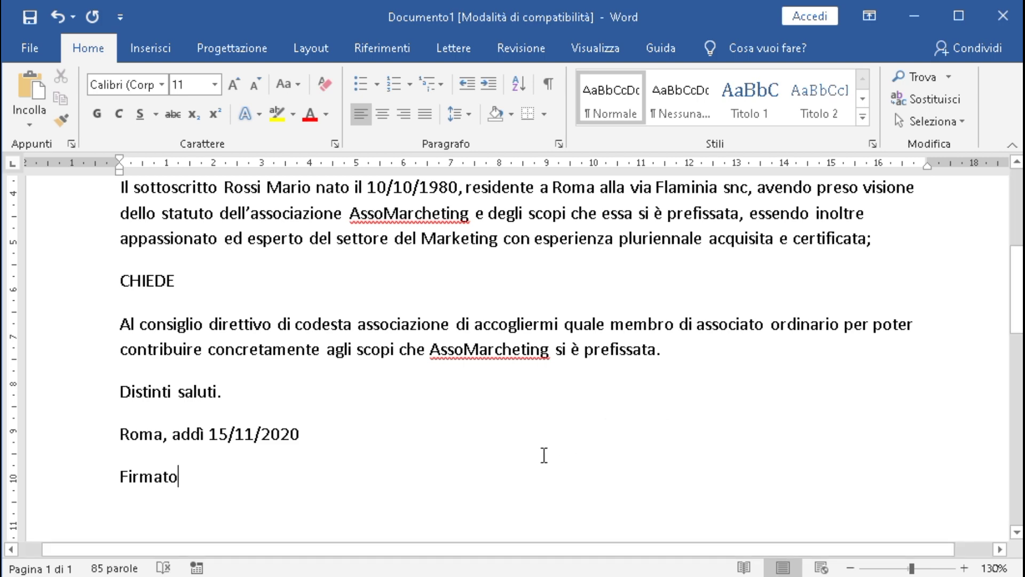
pyautogui.scroll(4, 543, 456)
pyautogui.scroll(2, 543, 455)
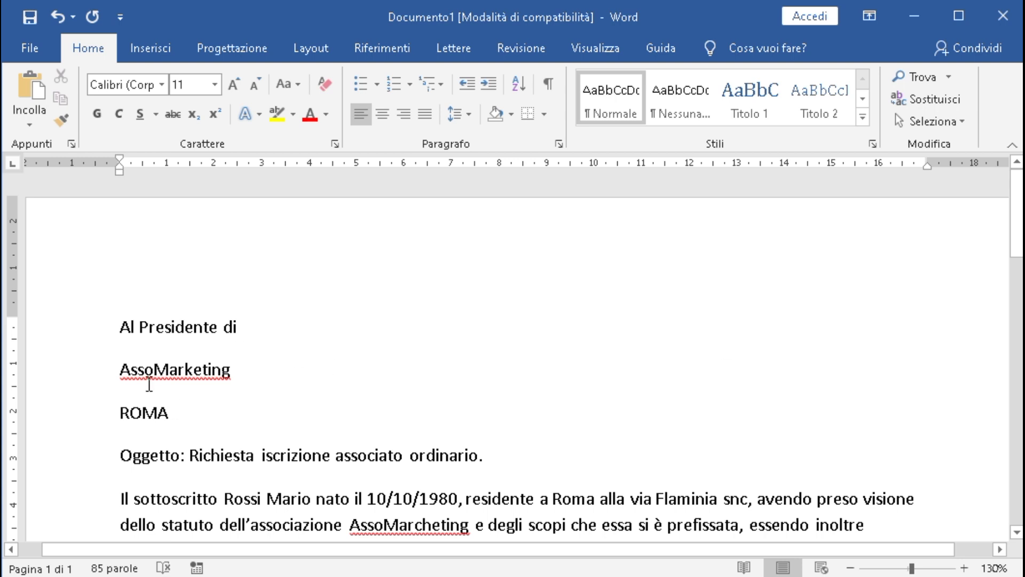
# - Set 0 pt spacing after the three recipient address lines in the Paragrafo dialog
pyautogui.moveTo(119, 327)
pyautogui.mouseDown()
pyautogui.moveTo(168, 347)
pyautogui.moveTo(171, 408)
pyautogui.mouseUp()
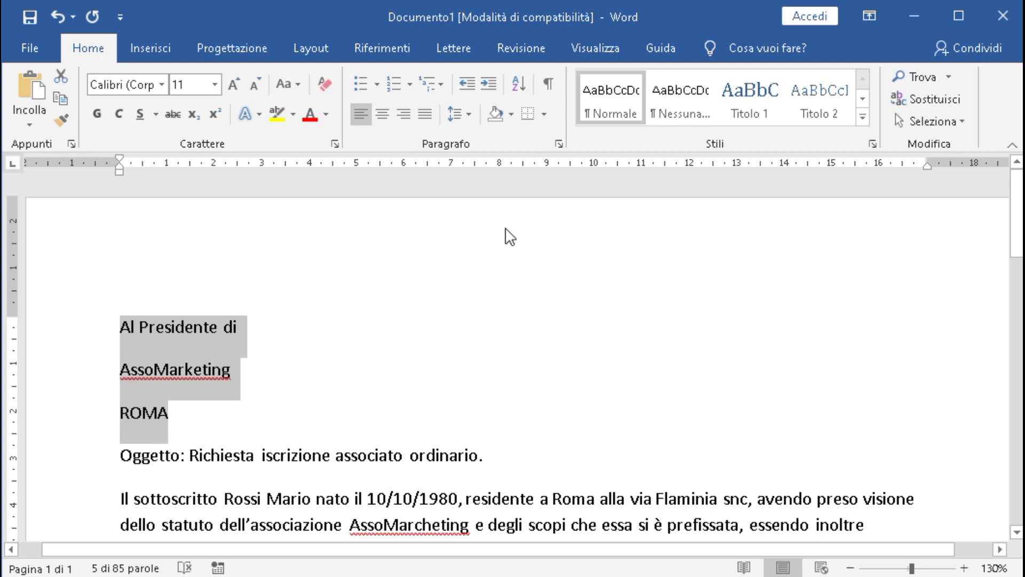
pyautogui.click(559, 142)
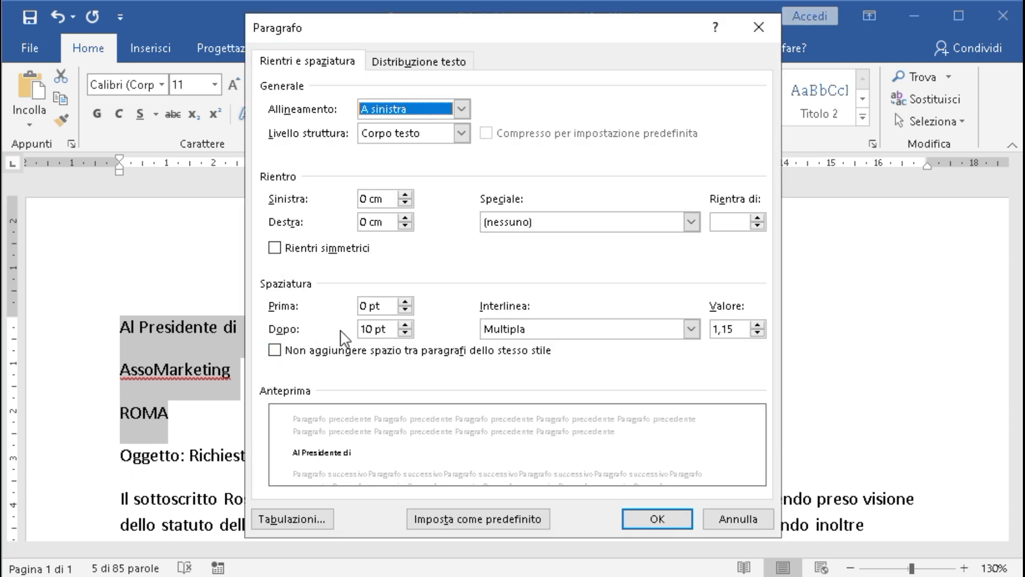
pyautogui.click(406, 333)
pyautogui.click(406, 333)
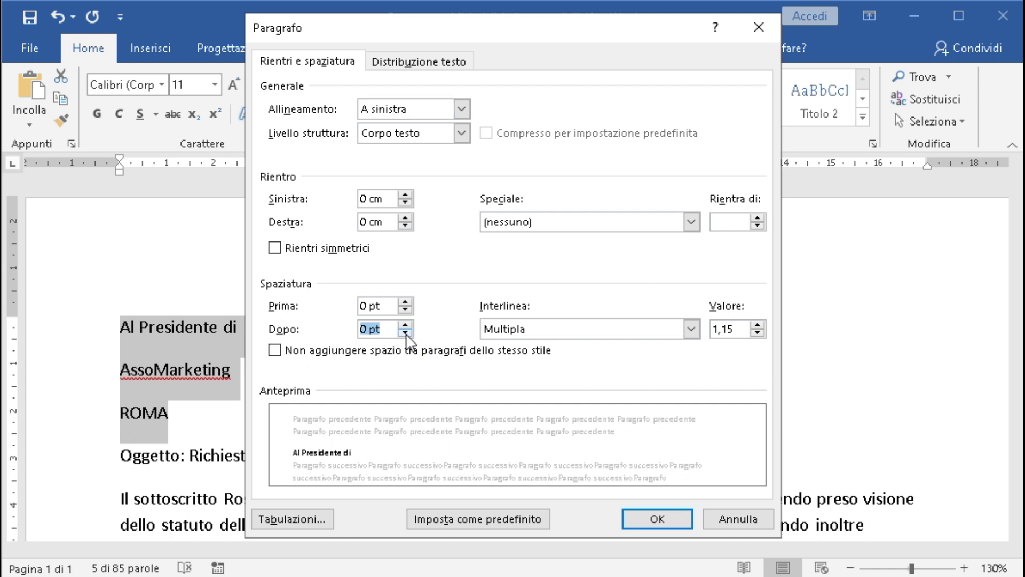
pyautogui.click(653, 512)
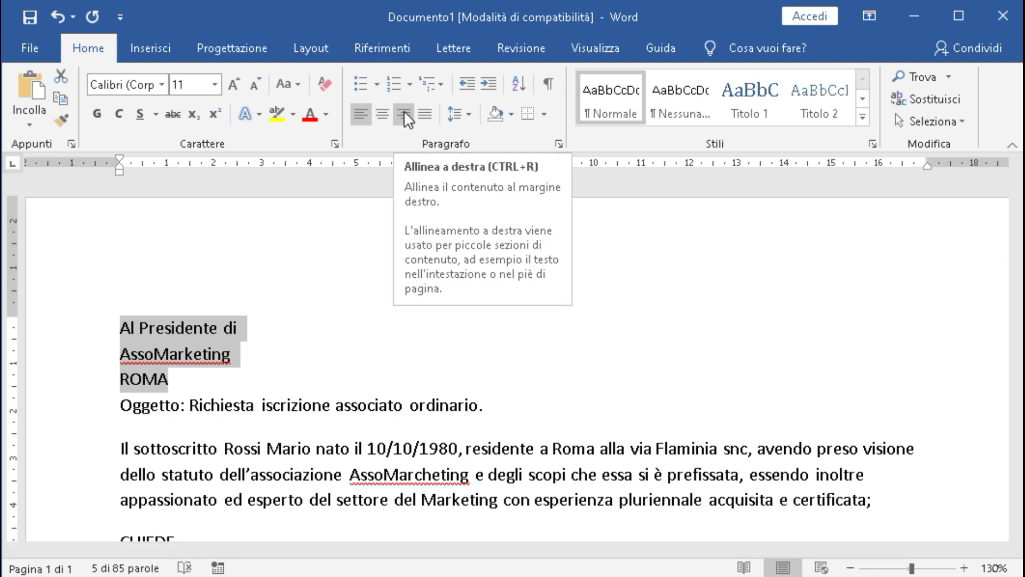
pyautogui.click(404, 110)
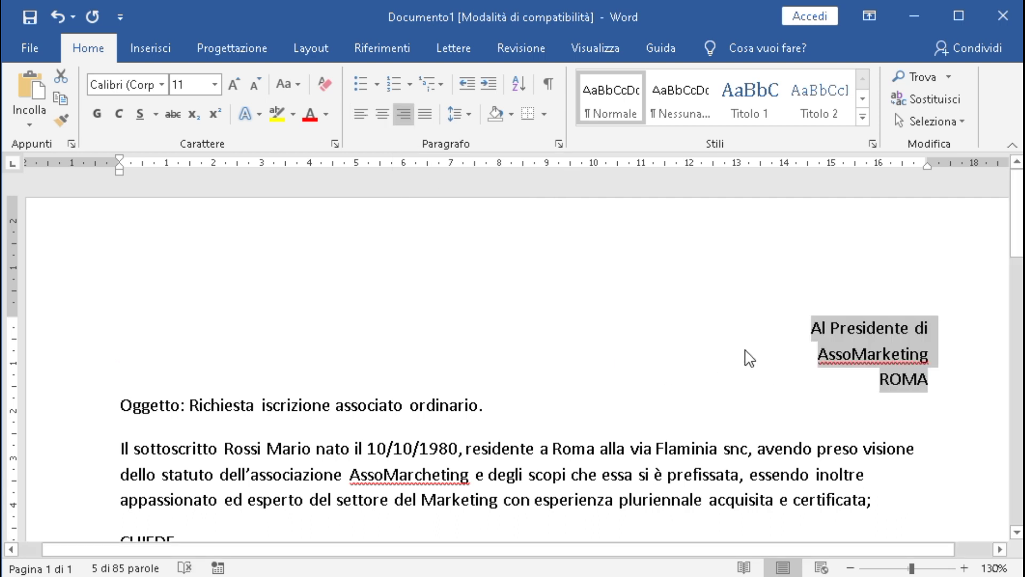
pyautogui.click(810, 327)
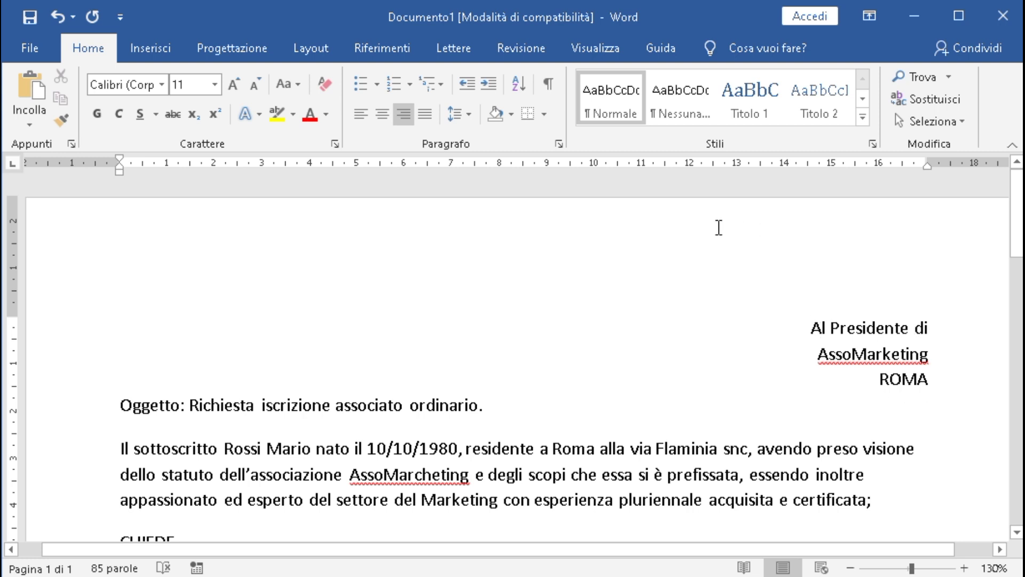
pyautogui.click(57, 14)
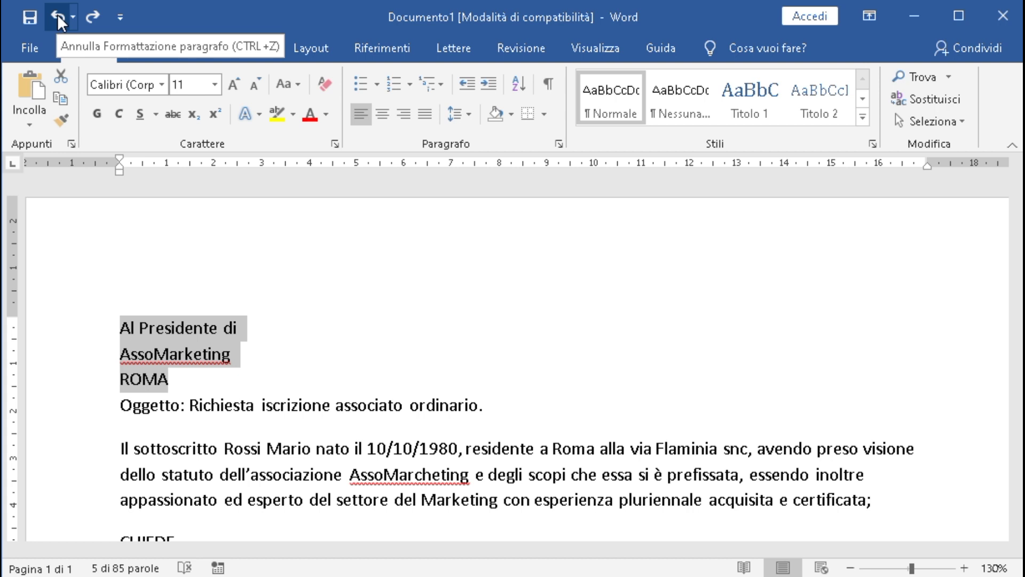
pyautogui.click(57, 14)
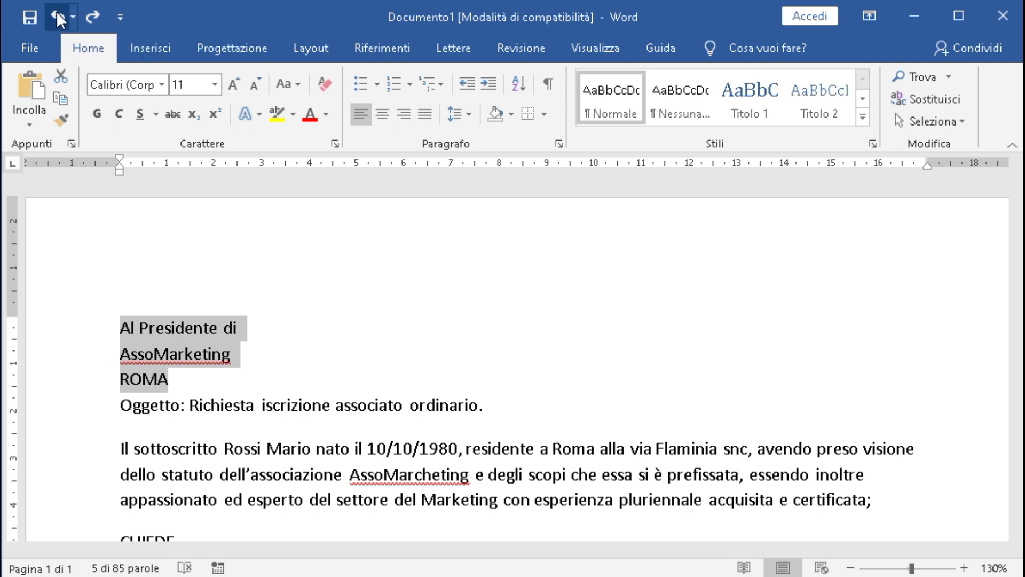
pyautogui.click(57, 15)
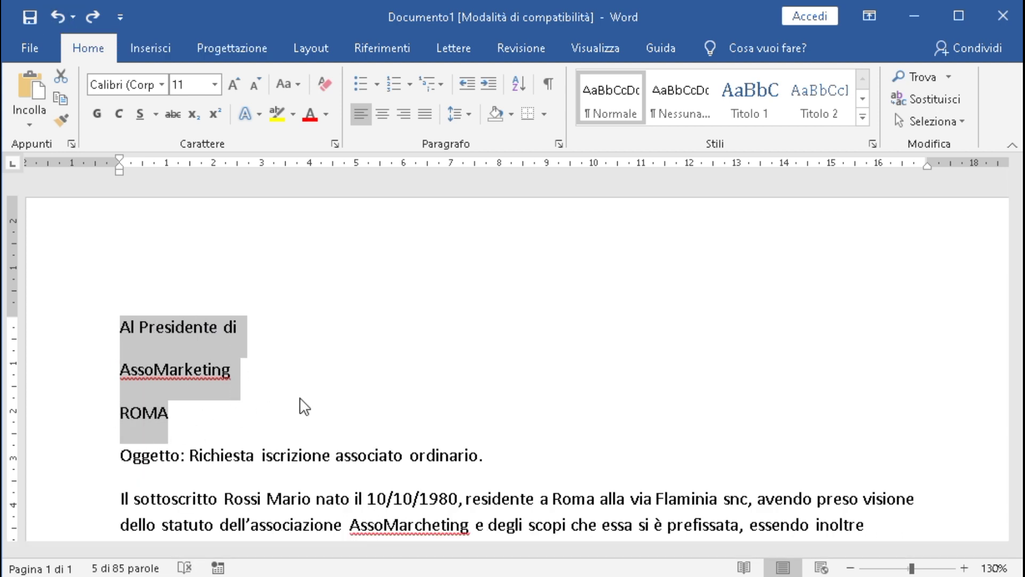
pyautogui.click(92, 17)
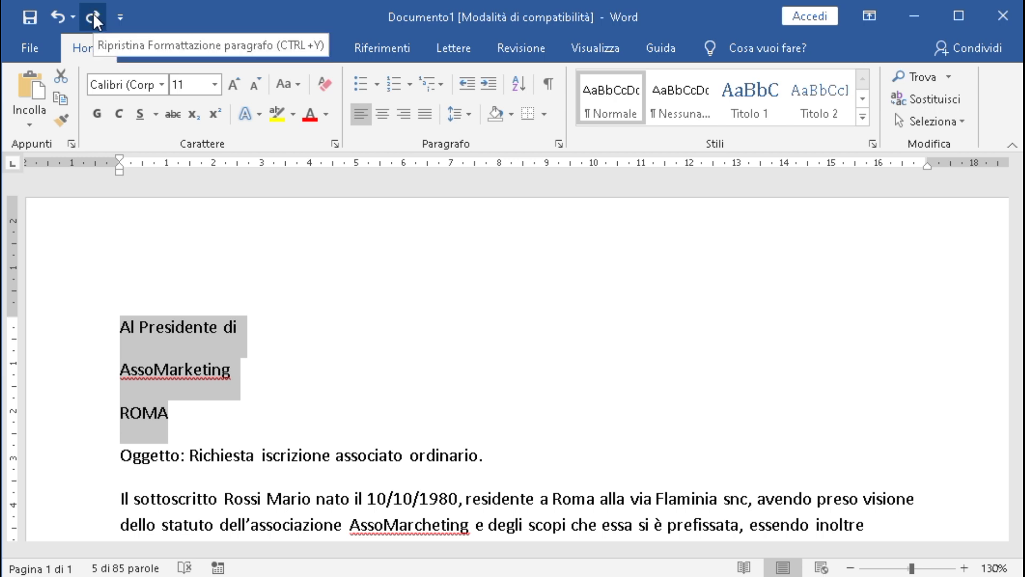
pyautogui.click(93, 16)
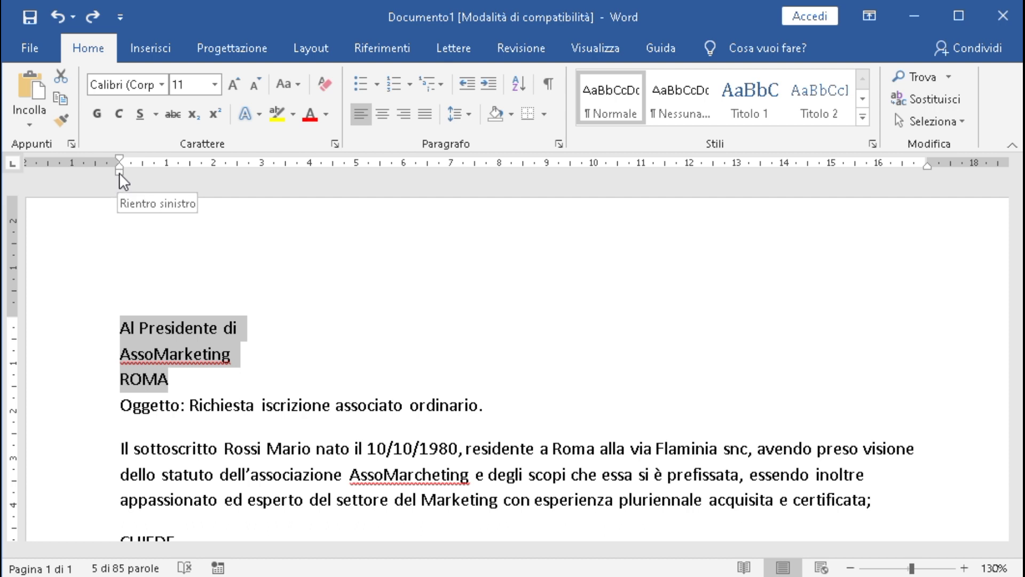
# - Indent the three recipient address lines to about 10 cm with the ruler's left indent marker
pyautogui.moveTo(120, 172); pyautogui.dragTo(617, 199)
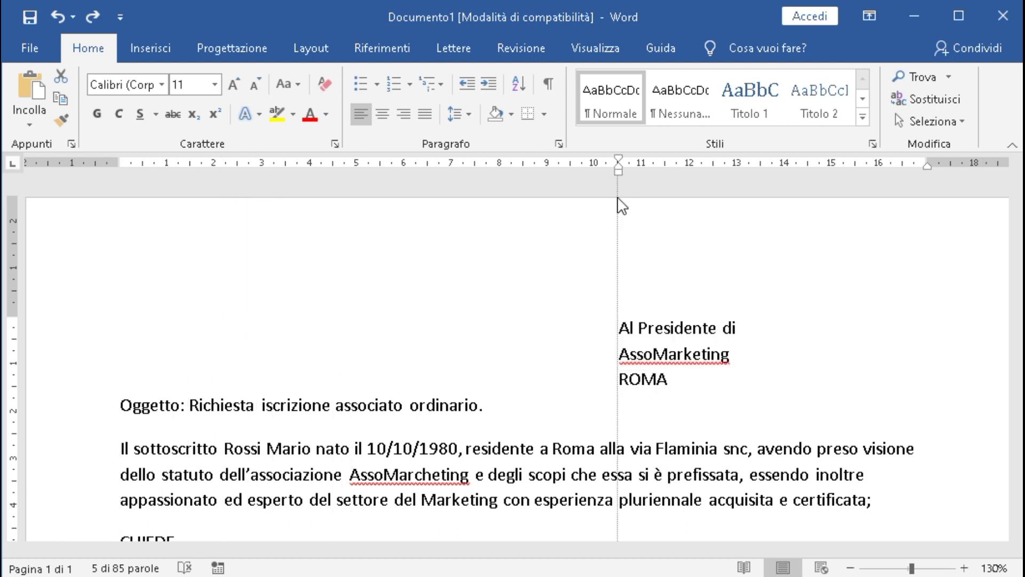
pyautogui.moveTo(617, 204)
pyautogui.mouseDown()
pyautogui.moveTo(590, 214)
pyautogui.moveTo(640, 183)
pyautogui.mouseUp()
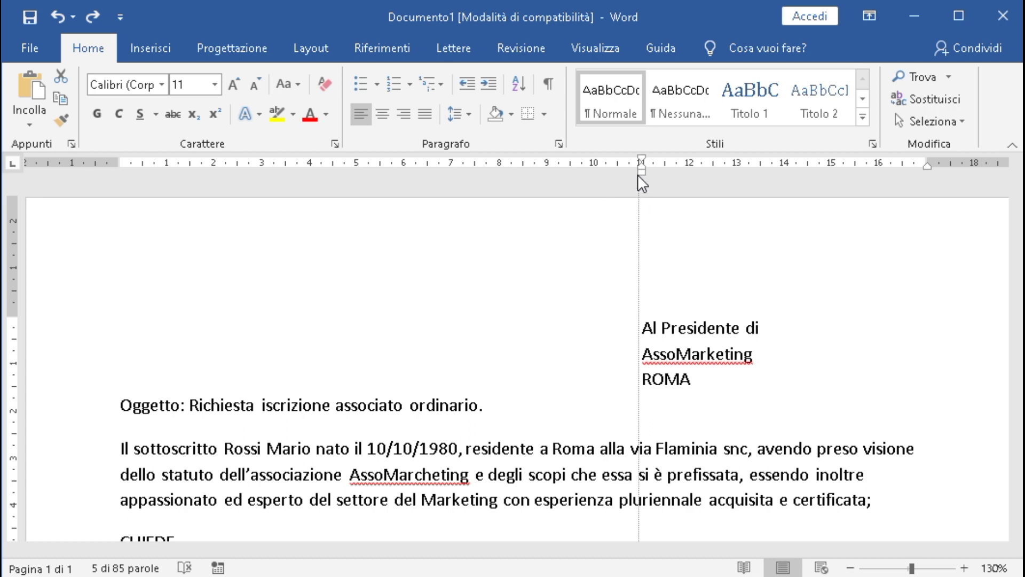
pyautogui.click(732, 384)
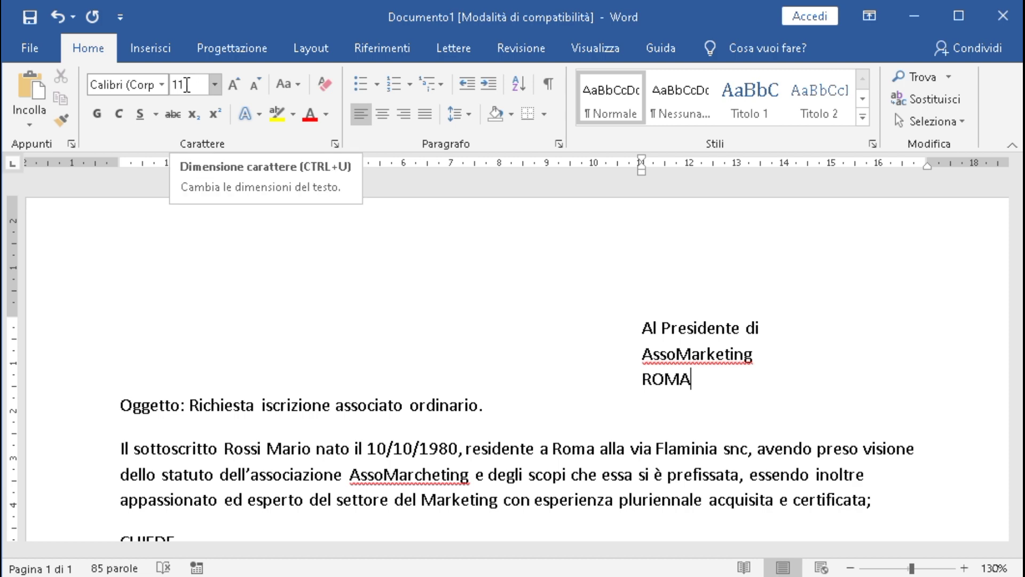
pyautogui.scroll(-3, 389, 260)
pyautogui.scroll(3, 389, 261)
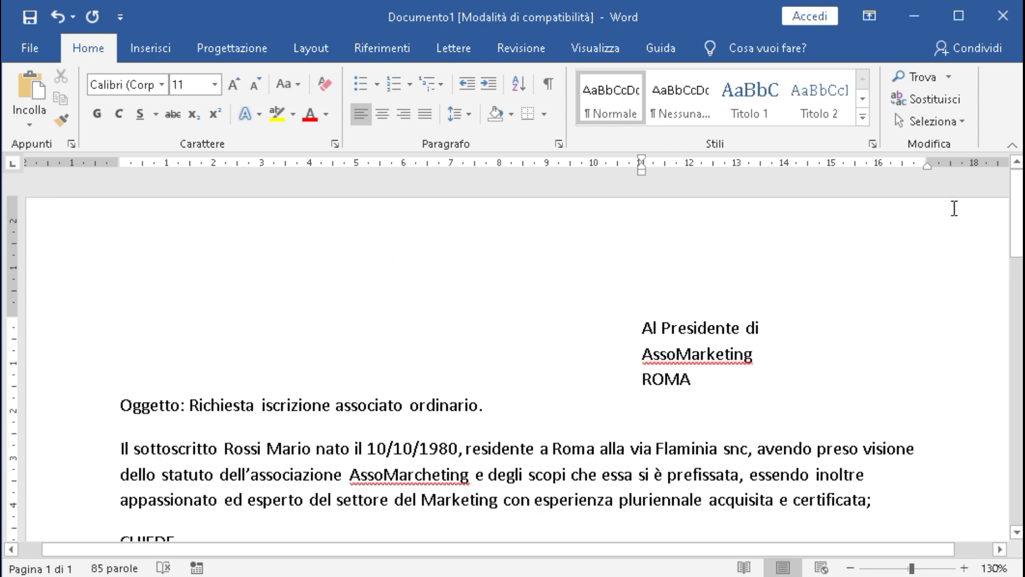
# - Select the whole letter and set its font size to 12 pt
pyautogui.click(942, 126)
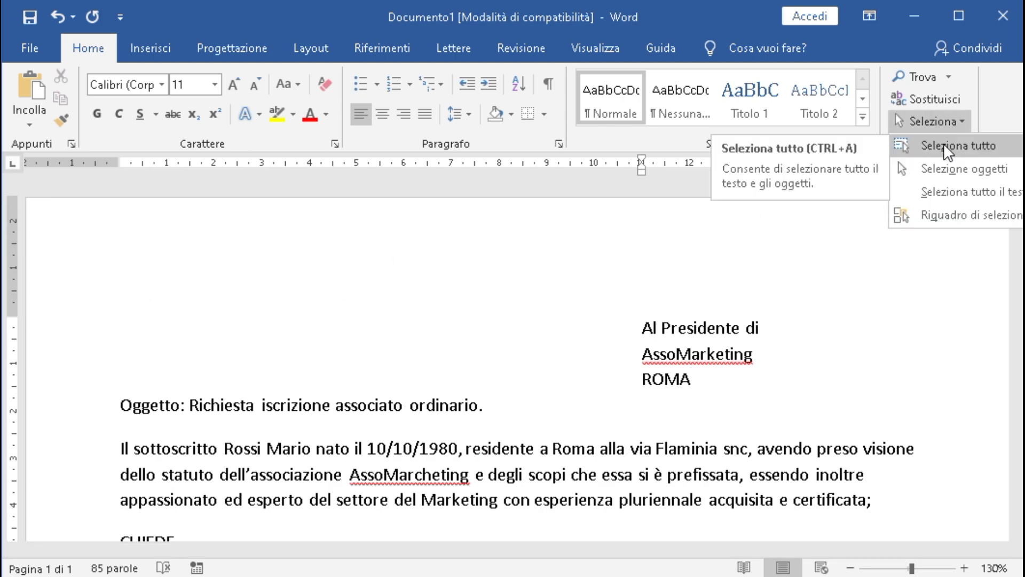
pyautogui.click(944, 143)
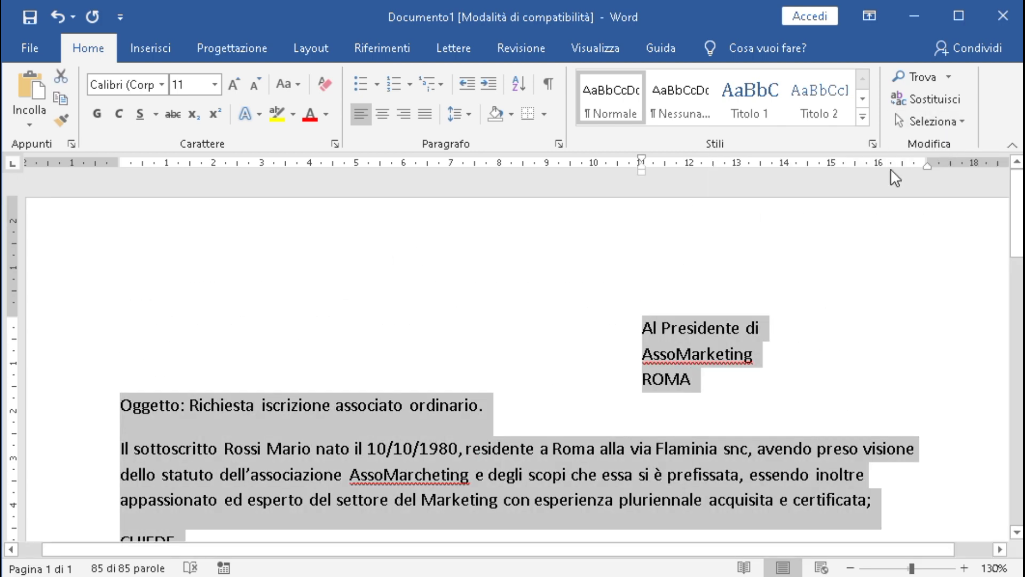
pyautogui.click(214, 84)
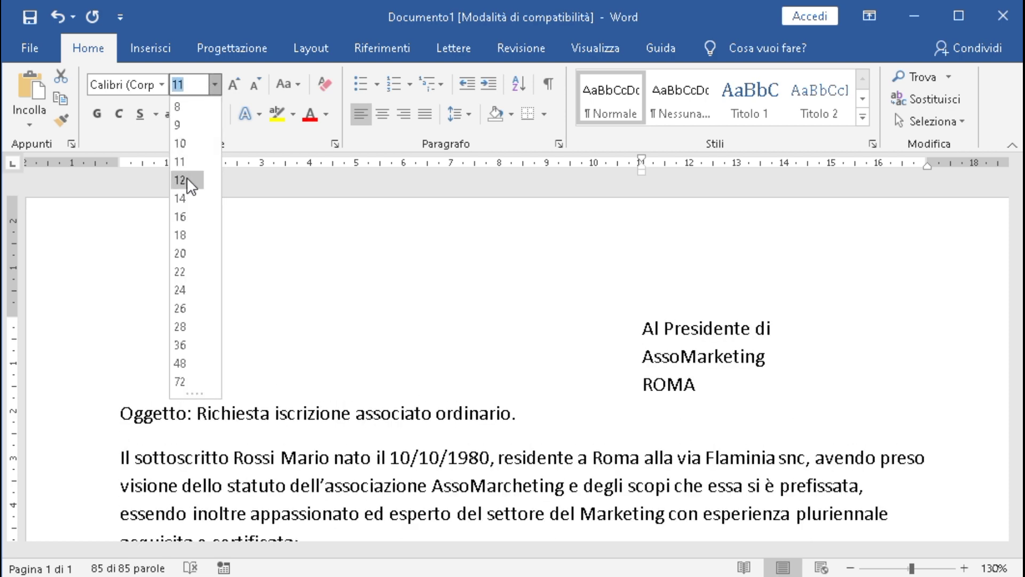
pyautogui.click(188, 178)
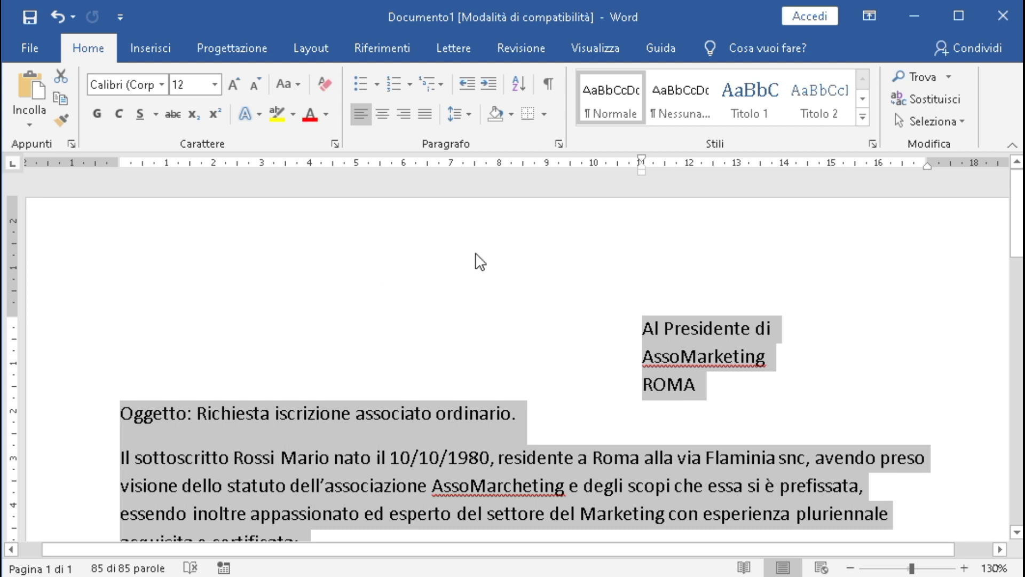
pyautogui.click(638, 329)
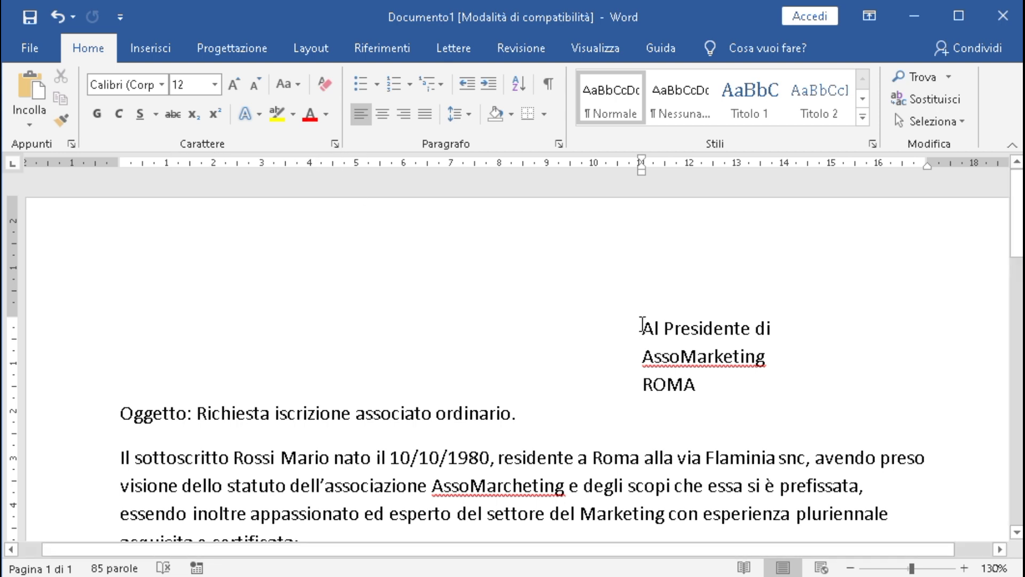
# - Enlarge the three recipient address lines to 14 pt
pyautogui.moveTo(641, 327); pyautogui.dragTo(697, 383)
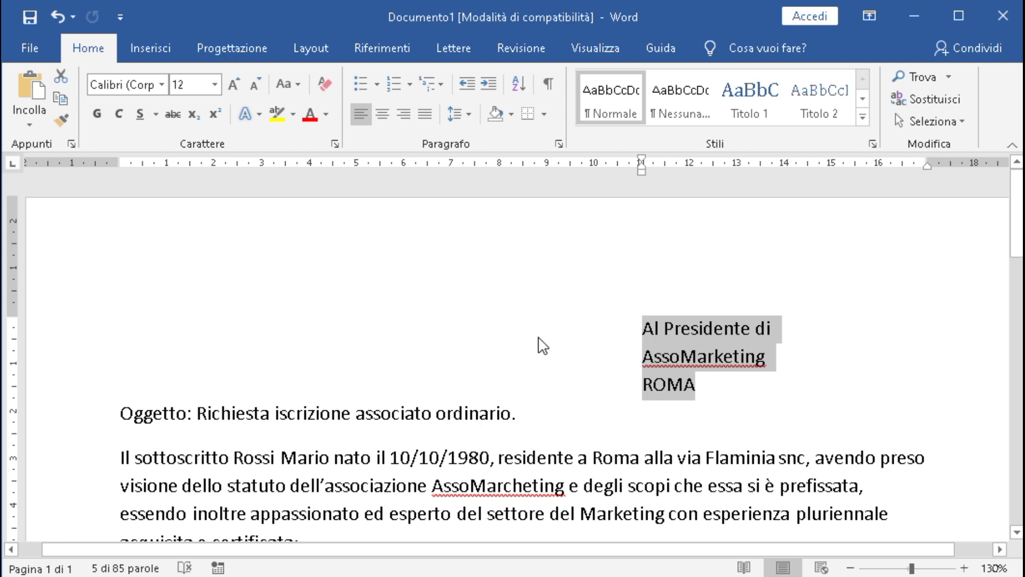
pyautogui.click(215, 84)
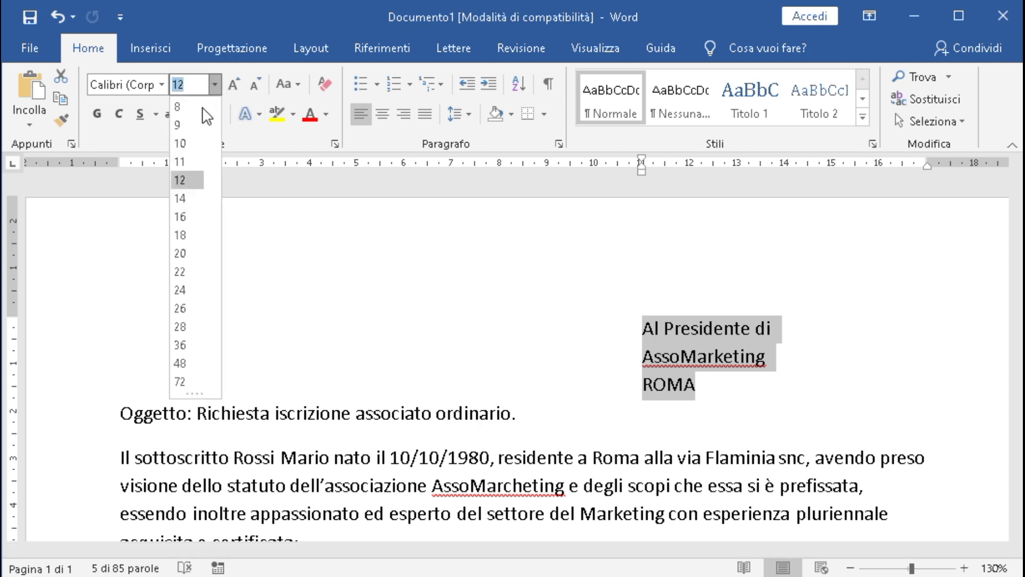
pyautogui.click(180, 199)
pyautogui.click(319, 432)
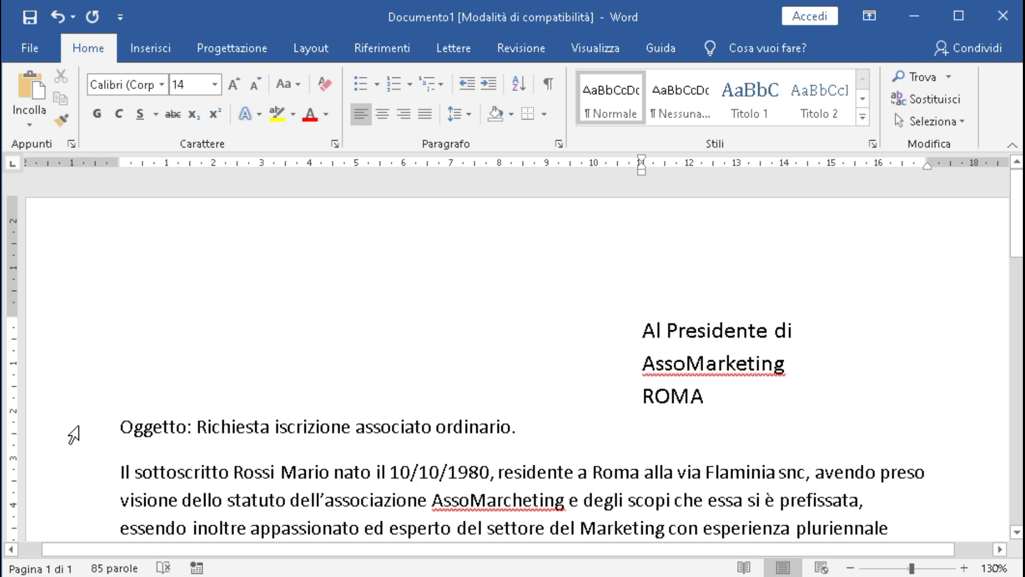
# - Select the 'Oggetto' subject line to make it bold
pyautogui.click(74, 435)
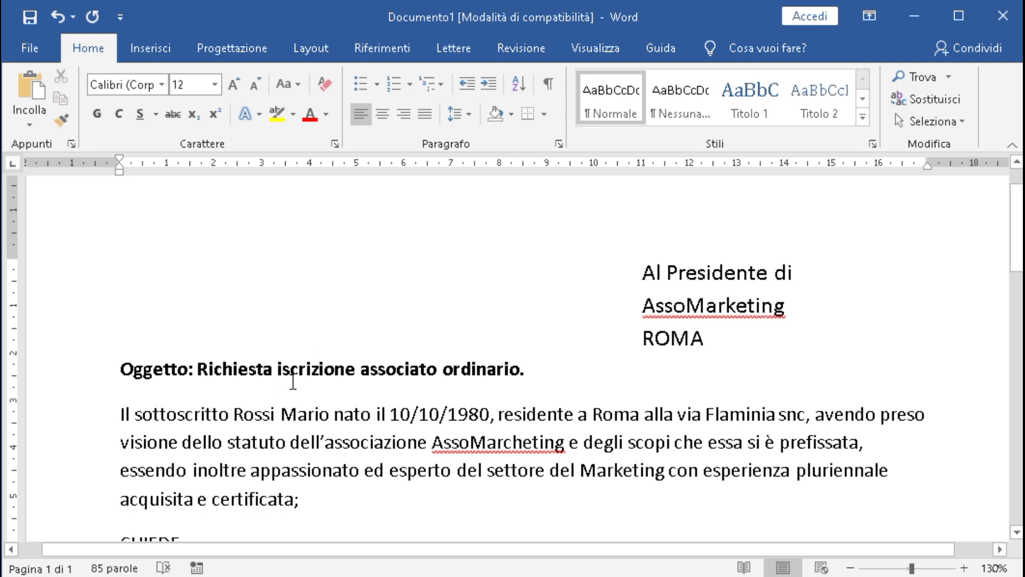
pyautogui.click(301, 370)
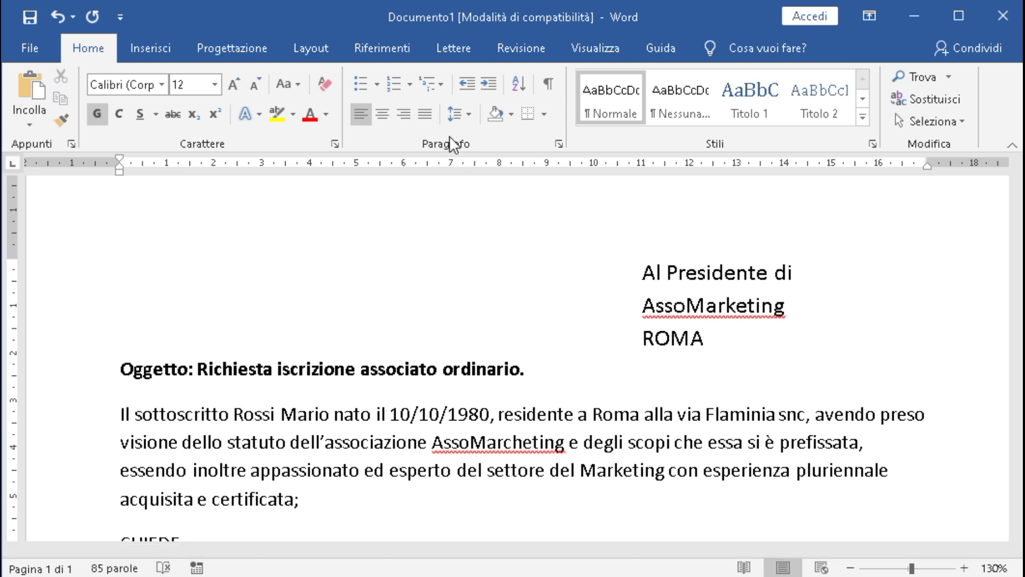
# - Give the Oggetto line 12 pt spacing before and 12 pt after in the Paragrafo dialog
pyautogui.click(558, 143)
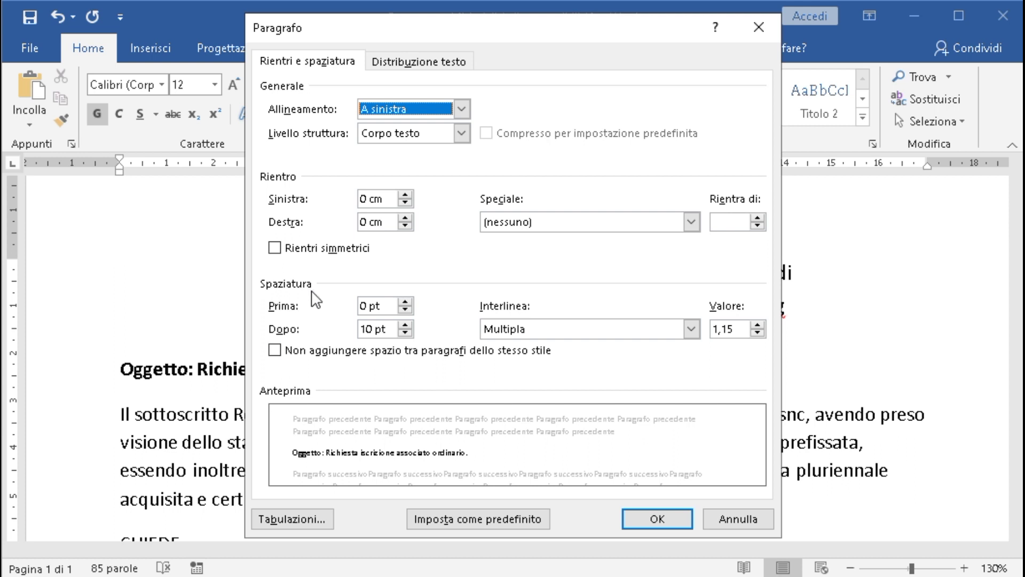
pyautogui.click(406, 324)
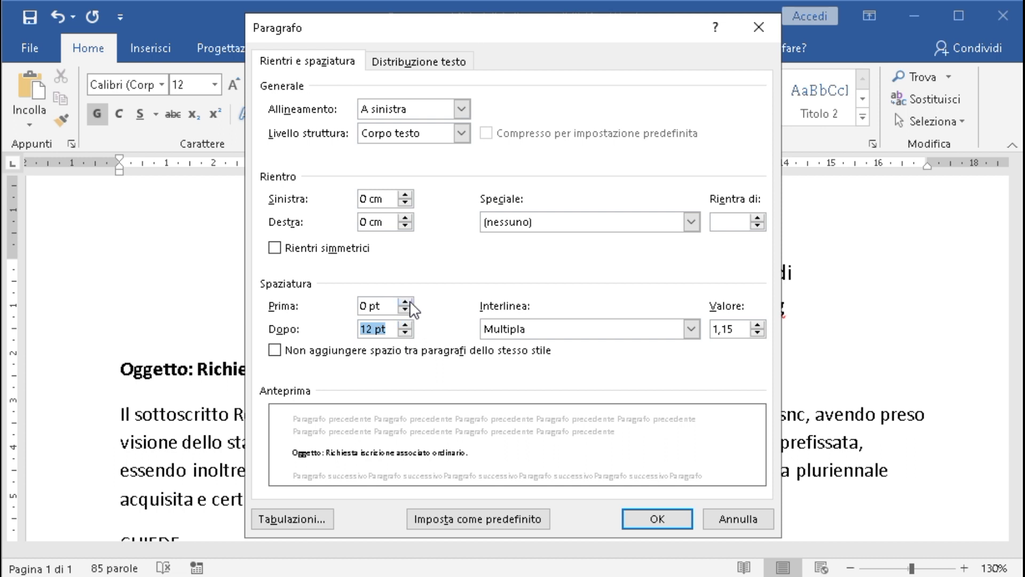
pyautogui.click(406, 303)
pyautogui.click(405, 302)
pyautogui.click(641, 519)
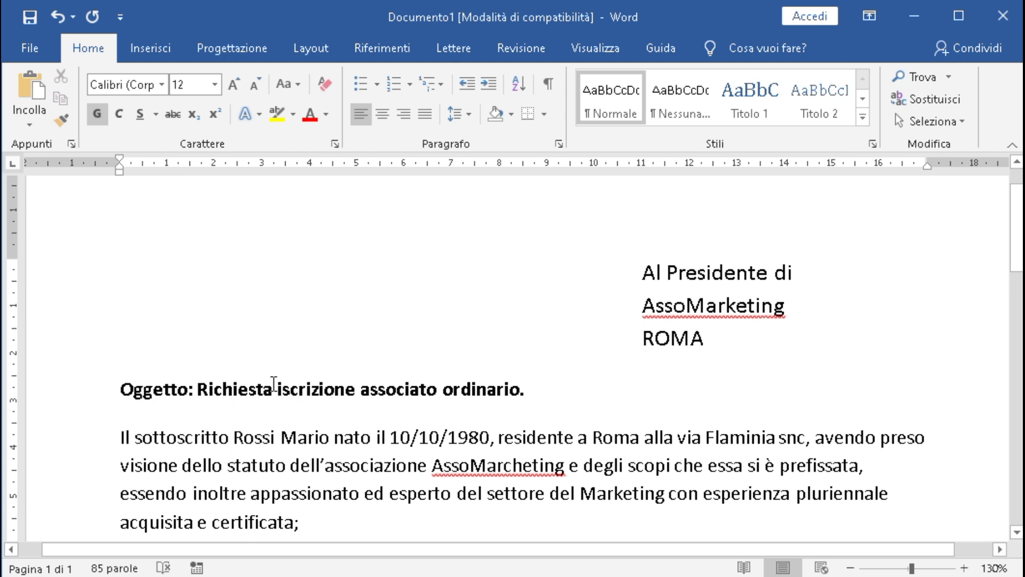
pyautogui.scroll(-2, 170, 393)
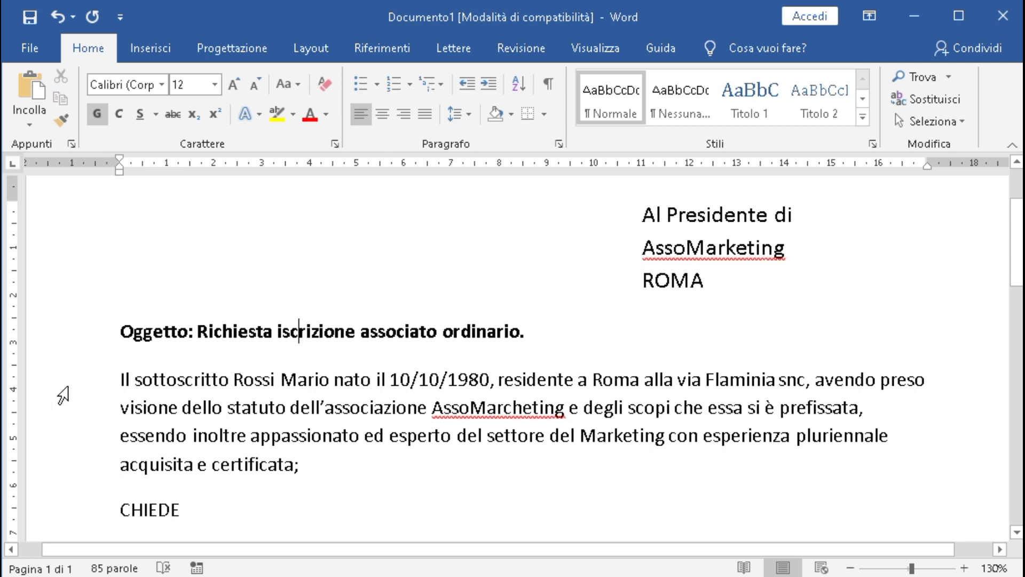
# - Justify the 'Il sottoscritto' introductory paragraph and set its line spacing to 1,5
pyautogui.doubleClick(88, 393)
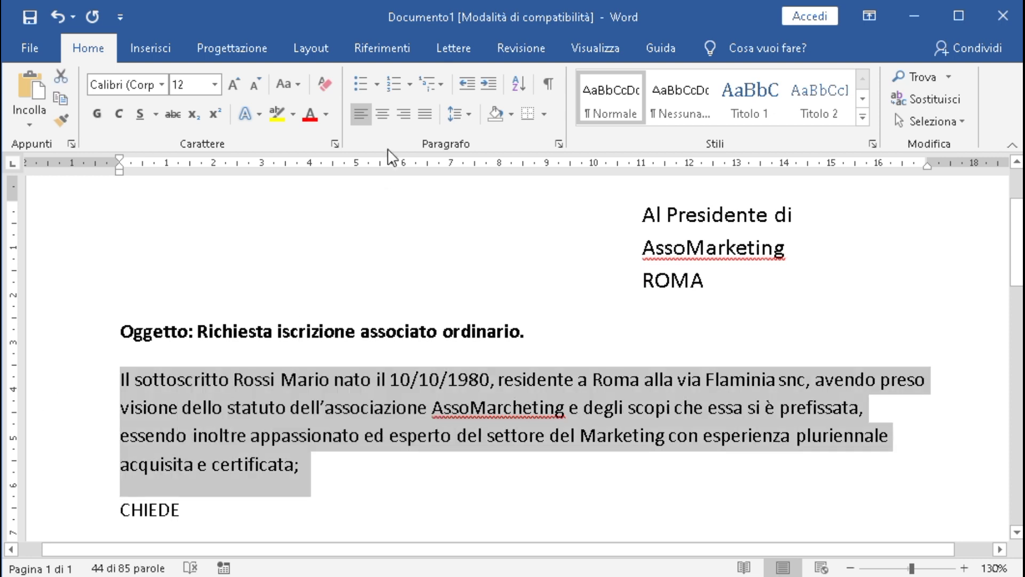
pyautogui.click(425, 114)
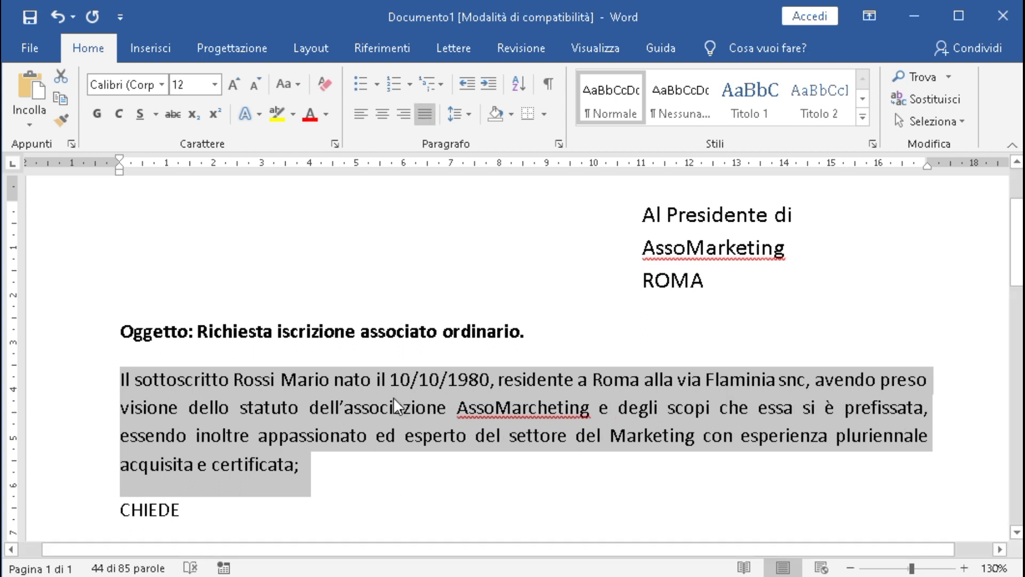
pyautogui.click(469, 115)
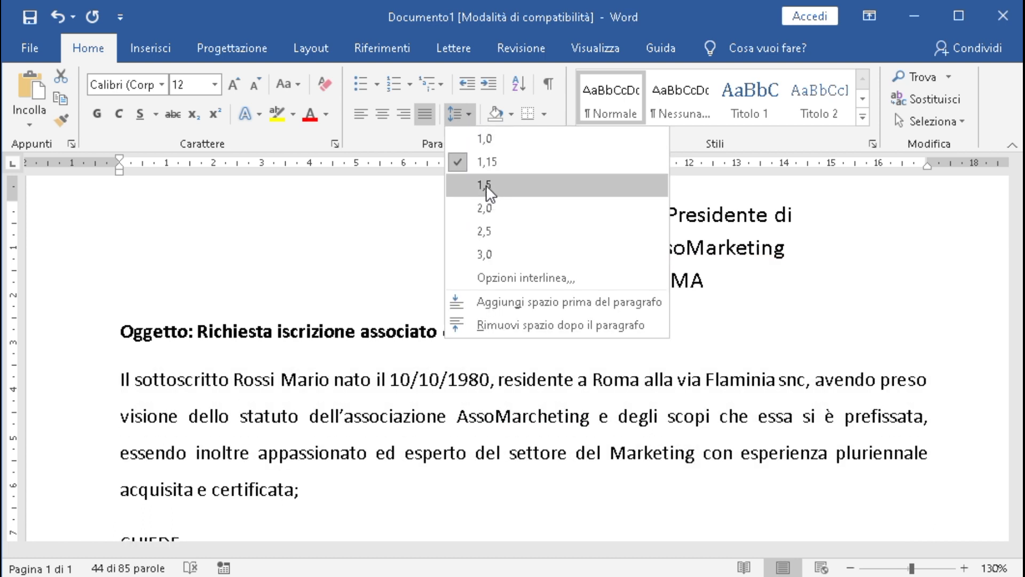
pyautogui.click(527, 189)
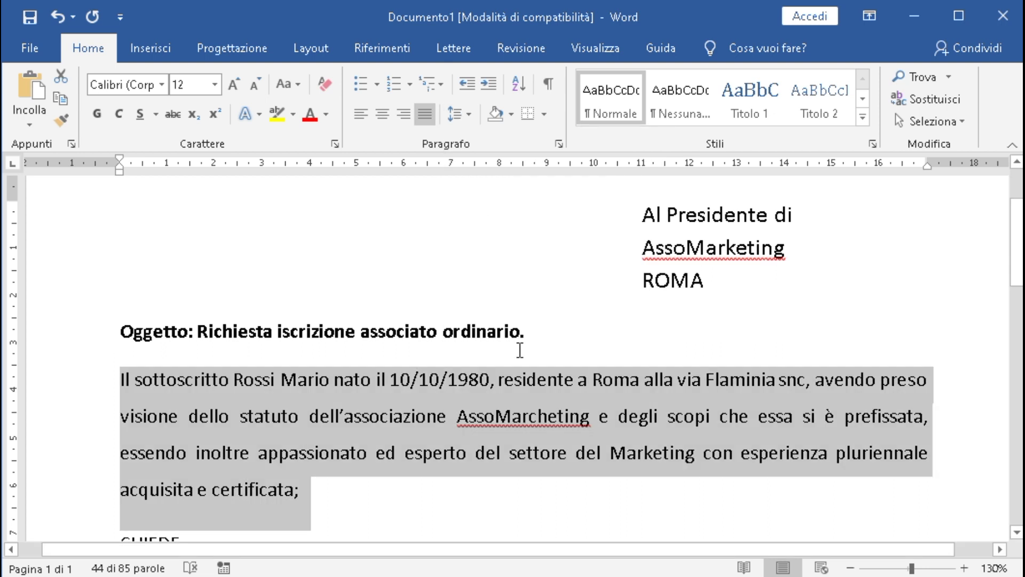
pyautogui.click(528, 341)
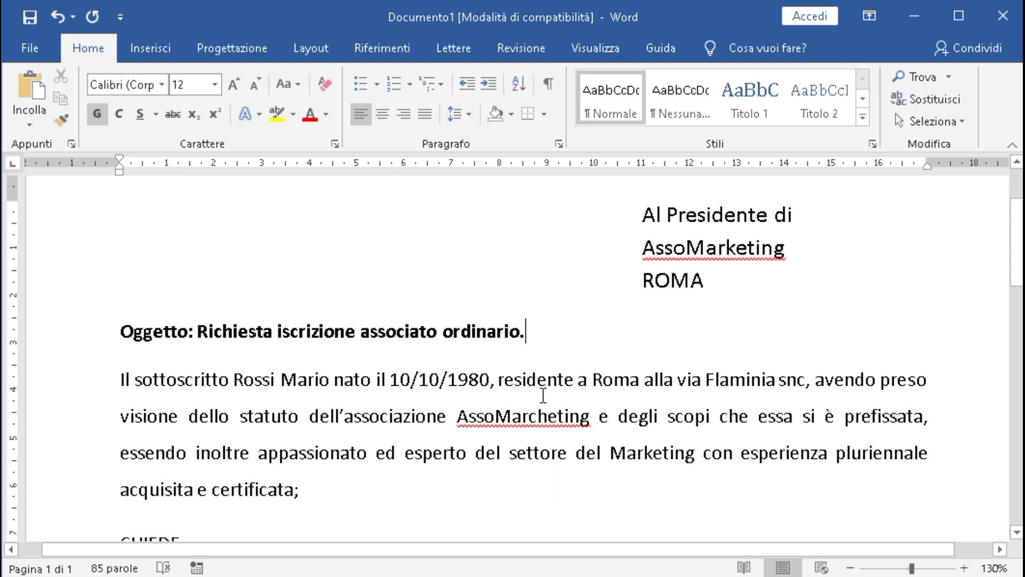
# - Centre the word CHIEDE on its line and make it 14 pt bold
pyautogui.scroll(-3, 543, 395)
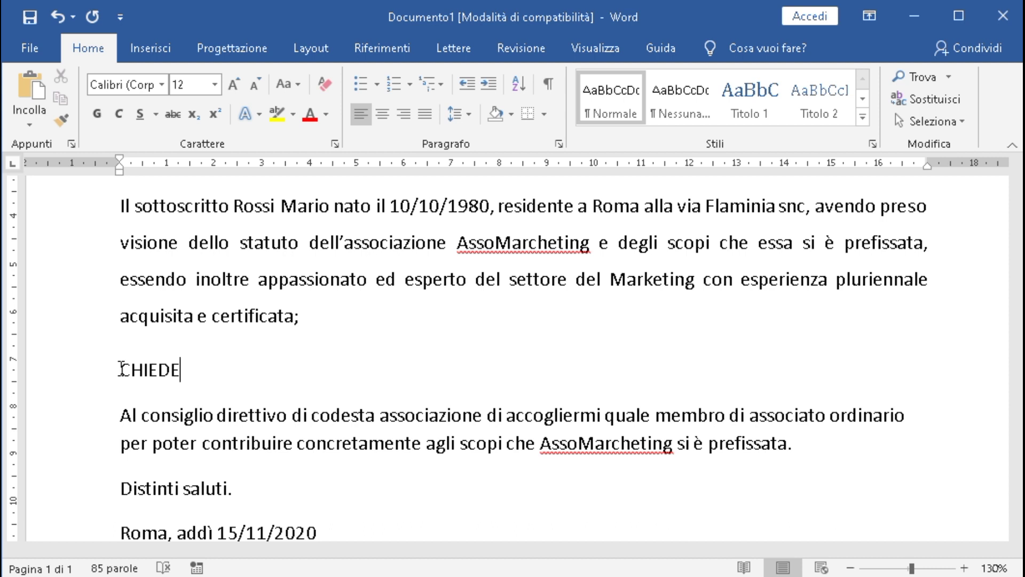
pyautogui.moveTo(180, 369); pyautogui.dragTo(80, 371)
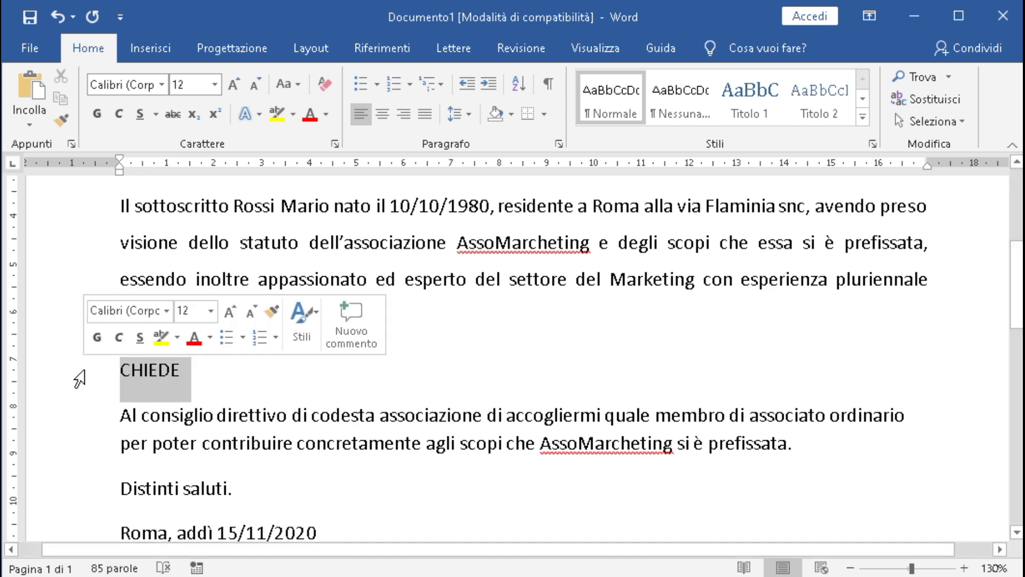
pyautogui.click(381, 110)
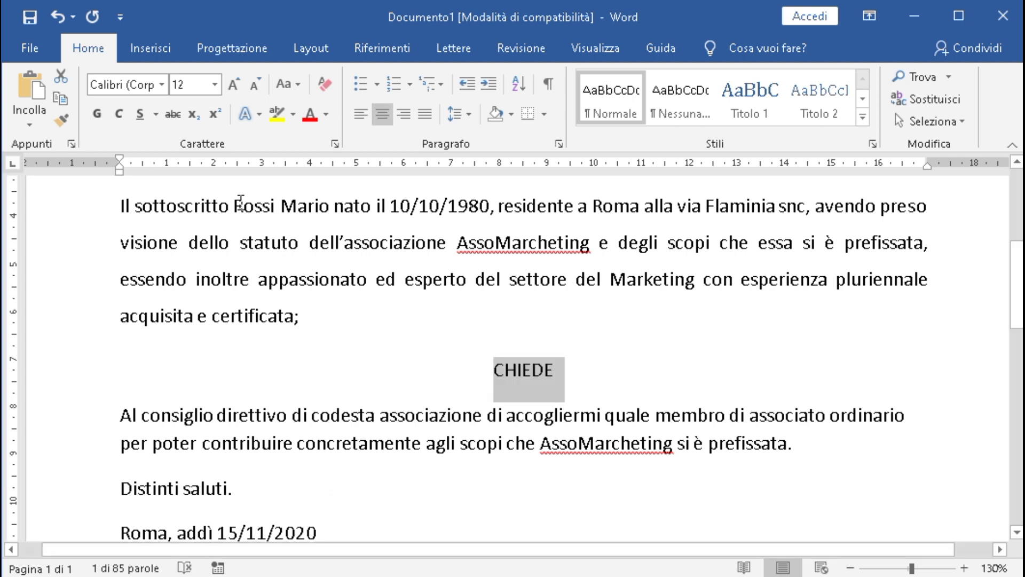
pyautogui.click(214, 85)
pyautogui.click(180, 198)
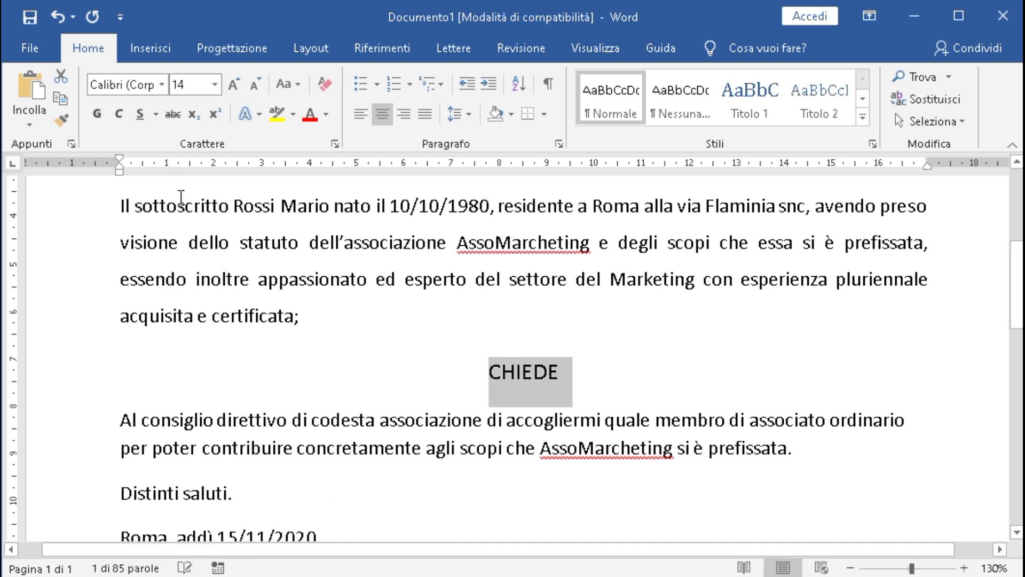
pyautogui.click(94, 110)
pyautogui.click(587, 368)
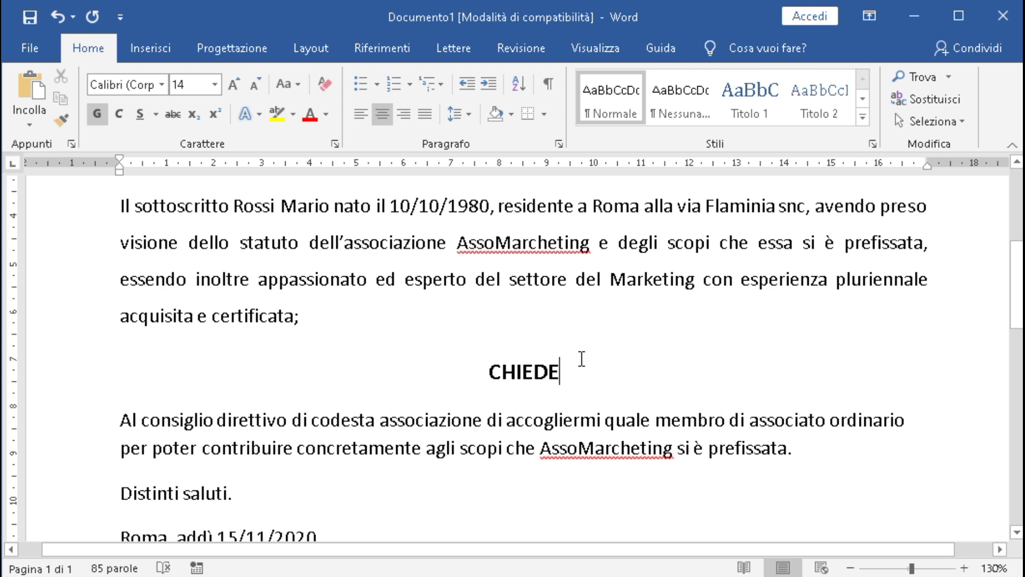
pyautogui.scroll(-2, 583, 381)
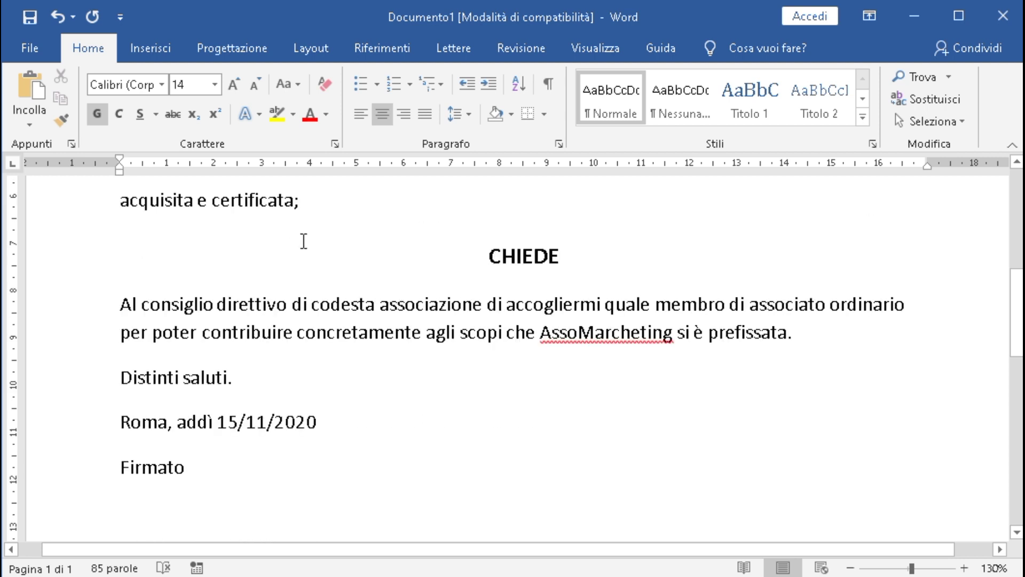
# - Justify the 'Al consiglio direttivo' paragraph and give it 1,5 line spacing
pyautogui.moveTo(118, 302); pyautogui.dragTo(801, 353)
pyautogui.click(425, 114)
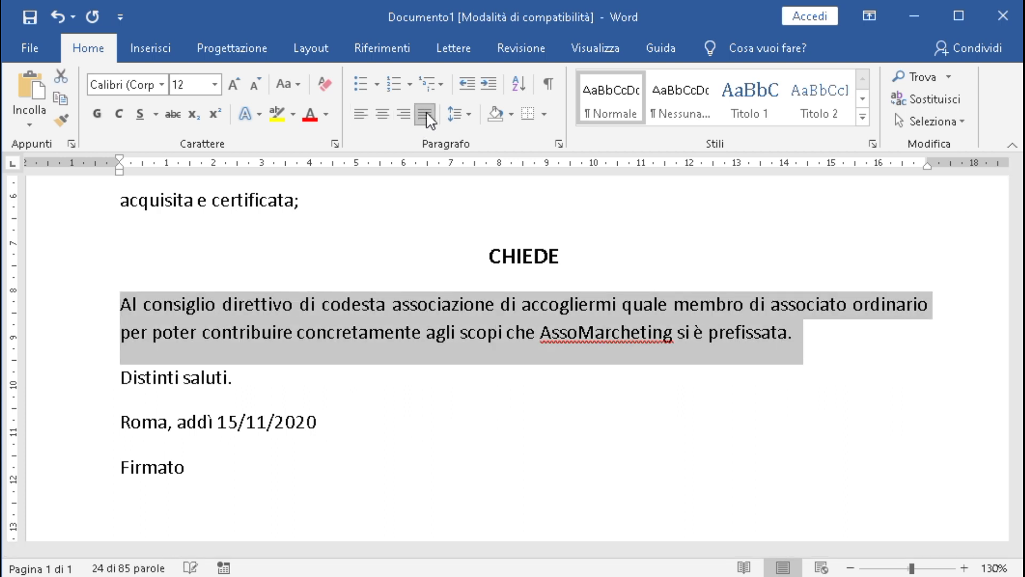
pyautogui.click(469, 111)
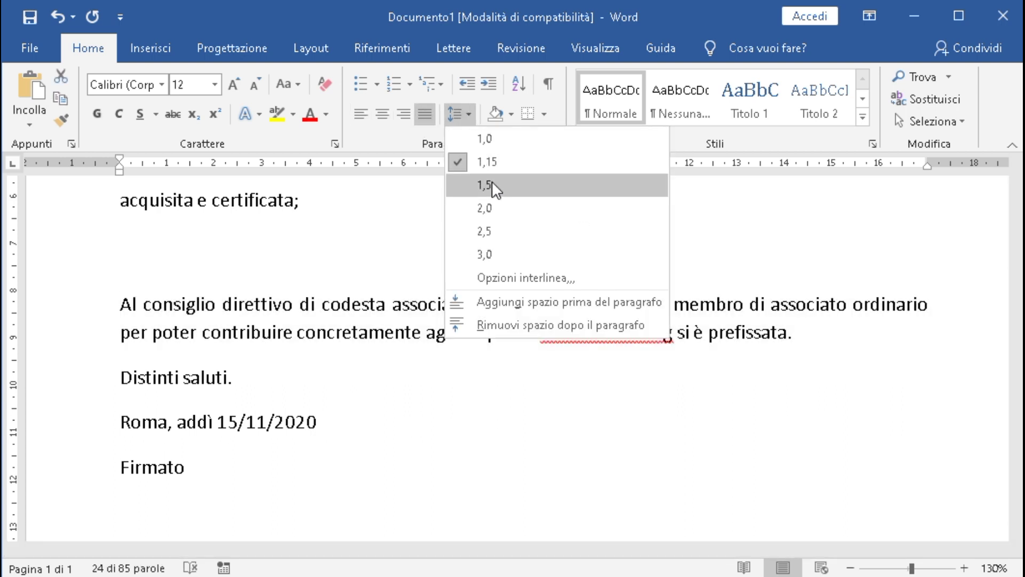
pyautogui.click(493, 184)
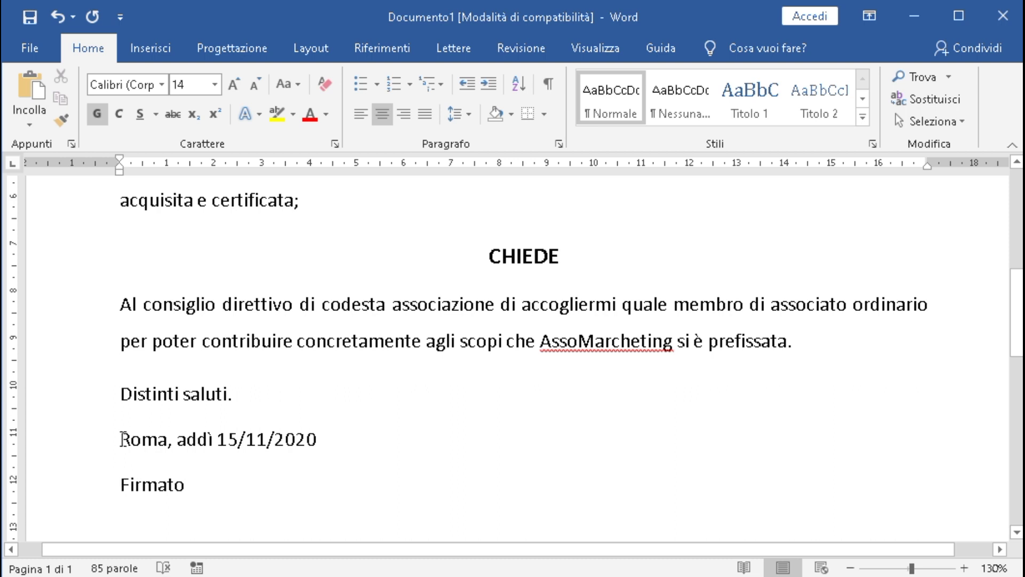
pyautogui.click(122, 439)
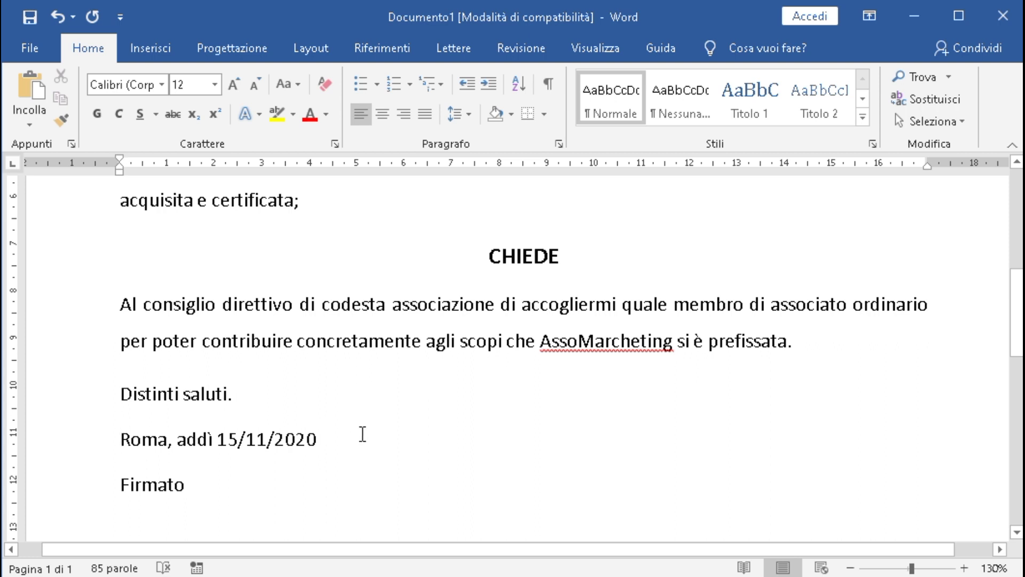
pyautogui.press('Return')
pyautogui.press('Return')
pyautogui.scroll(-1, 344, 404)
pyautogui.scroll(-3, 344, 403)
pyautogui.scroll(-1, 346, 403)
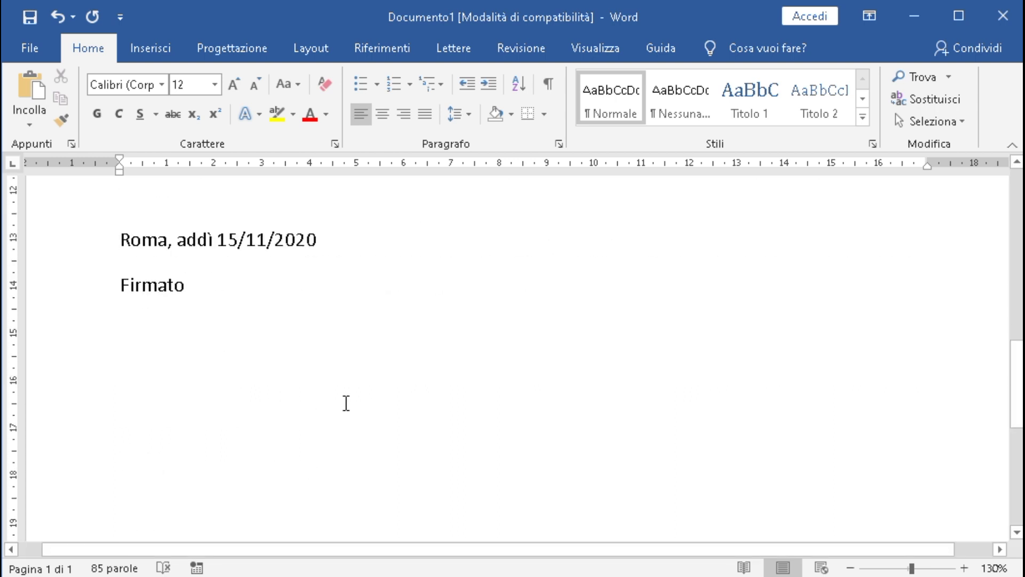
pyautogui.scroll(1, 346, 403)
pyautogui.scroll(2, 346, 404)
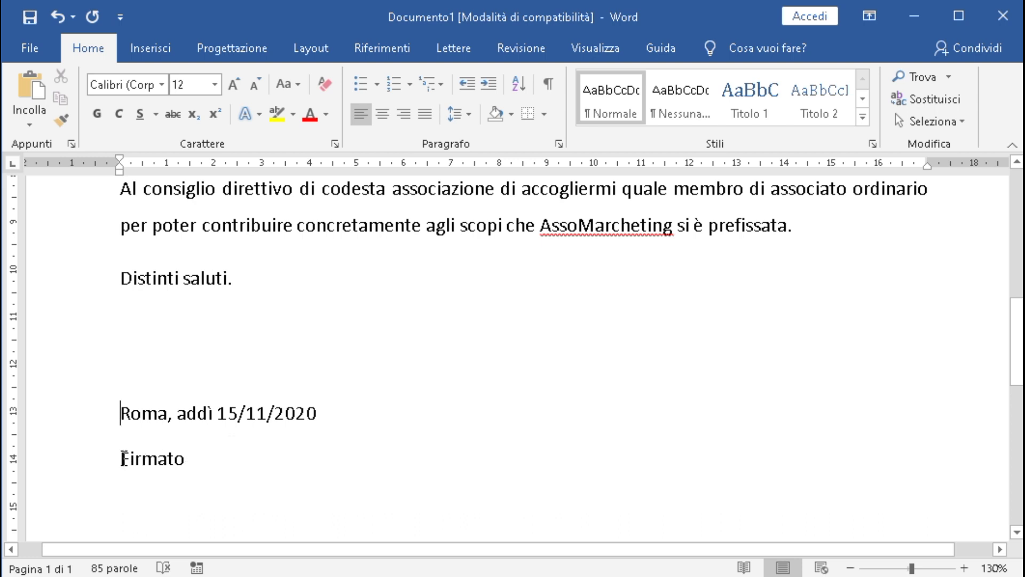
pyautogui.click(122, 458)
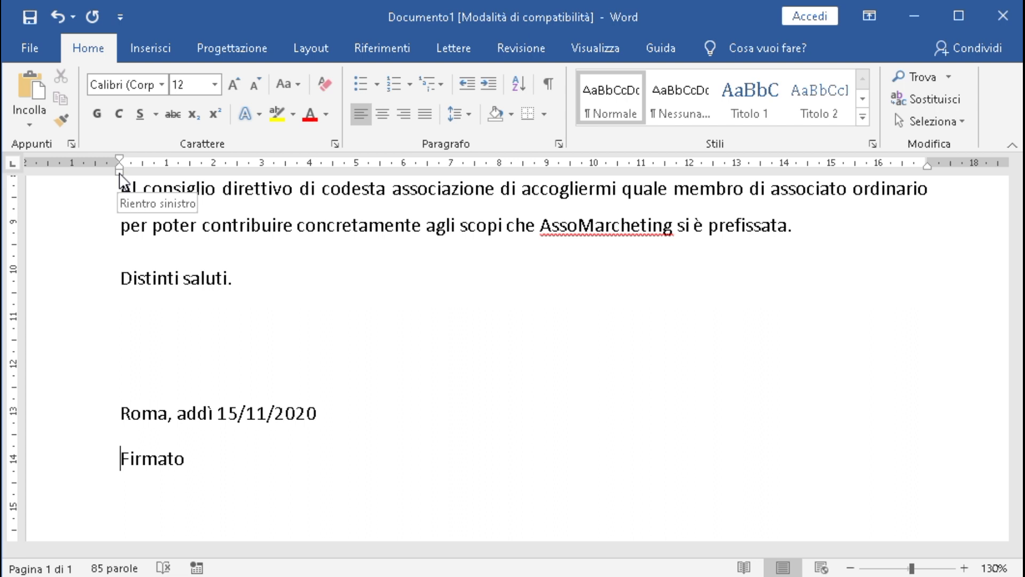
# - Indent the Firmato line to about 11 cm and zoom out to view the whole page
pyautogui.moveTo(119, 172)
pyautogui.mouseDown()
pyautogui.moveTo(358, 208)
pyautogui.moveTo(647, 227)
pyautogui.mouseUp()
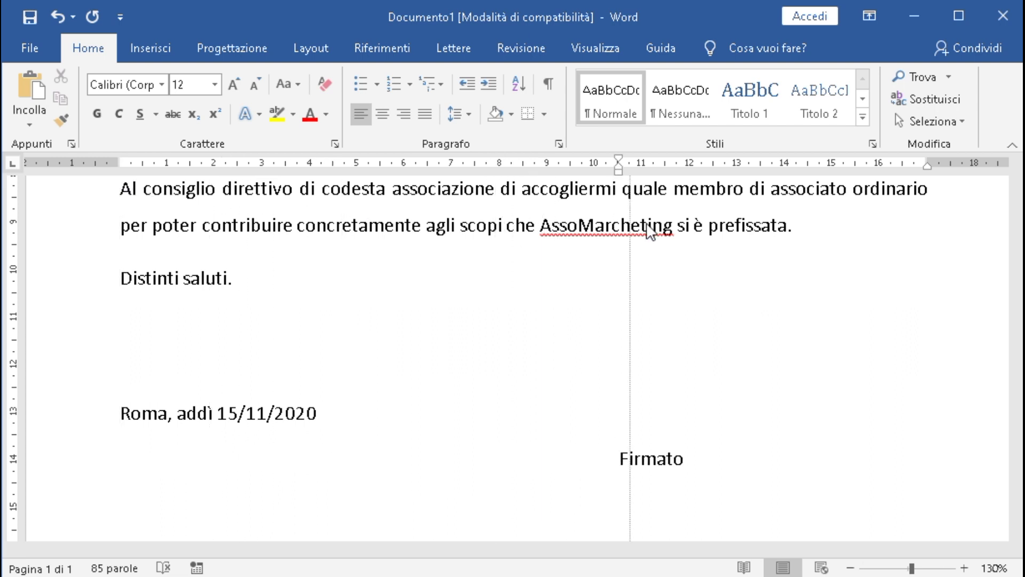
pyautogui.moveTo(648, 227); pyautogui.dragTo(648, 229)
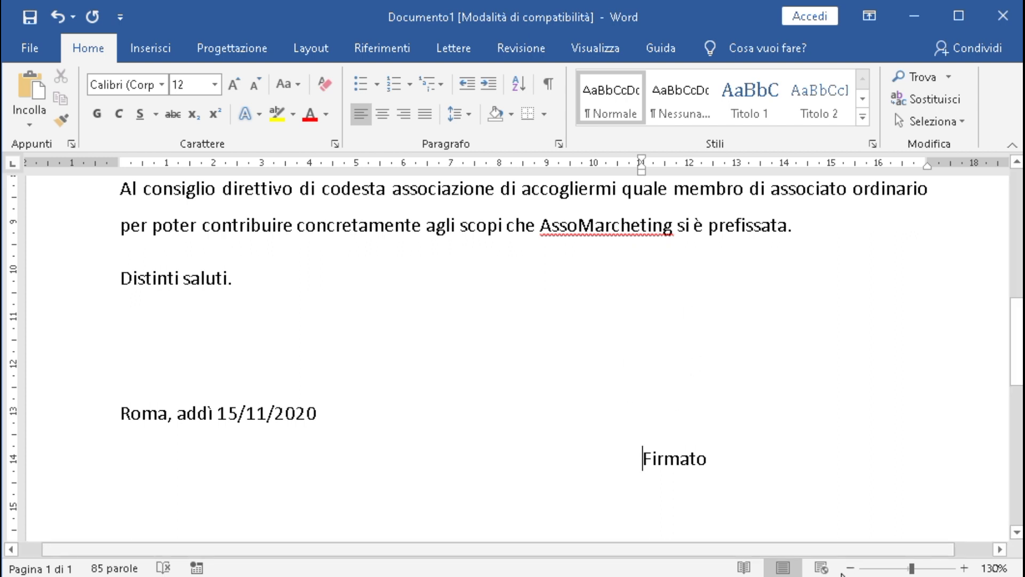
pyautogui.click(851, 568)
pyautogui.click(851, 569)
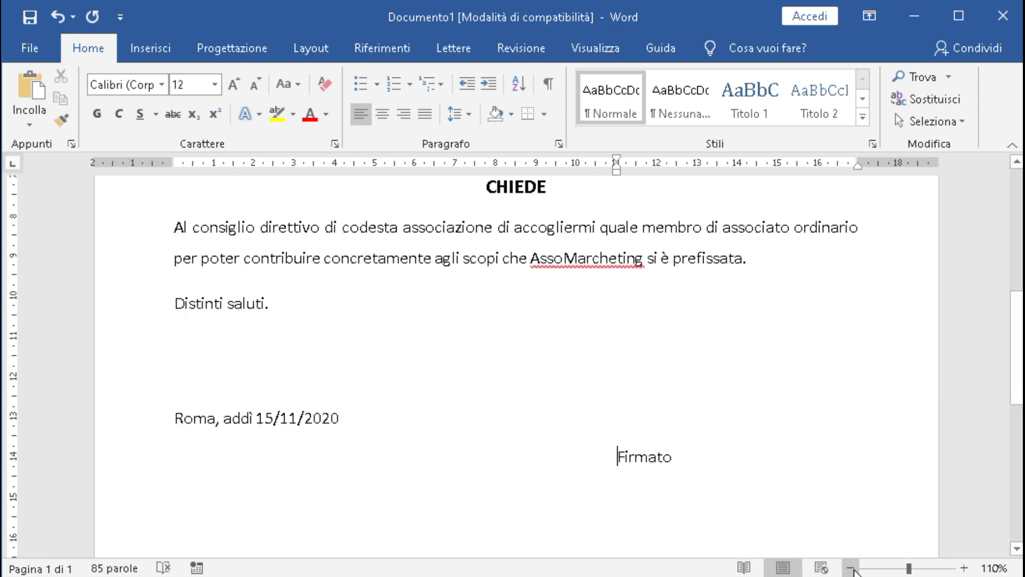
pyautogui.click(852, 568)
pyautogui.click(851, 569)
pyautogui.click(851, 569)
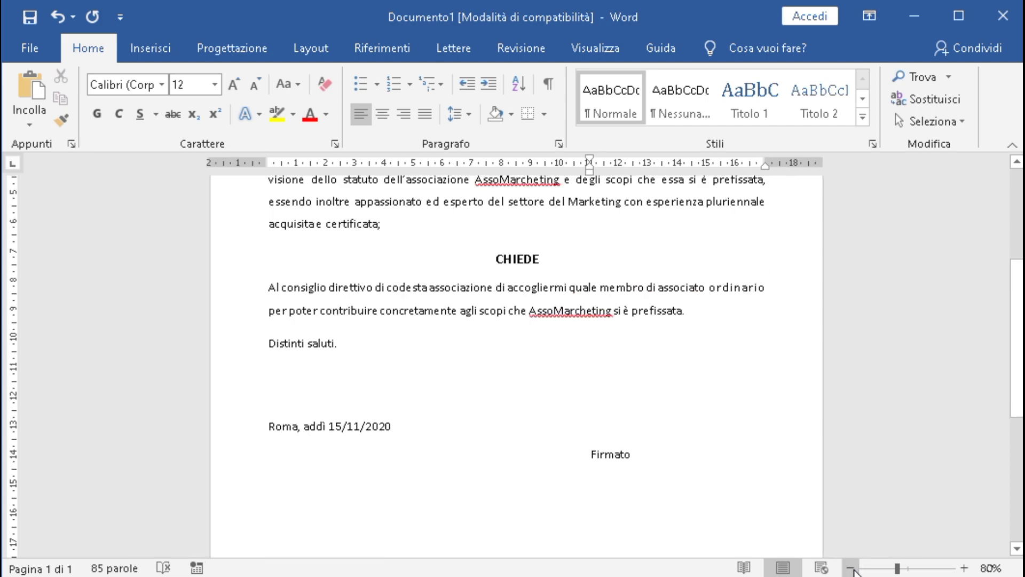
pyautogui.click(851, 568)
pyautogui.click(851, 568)
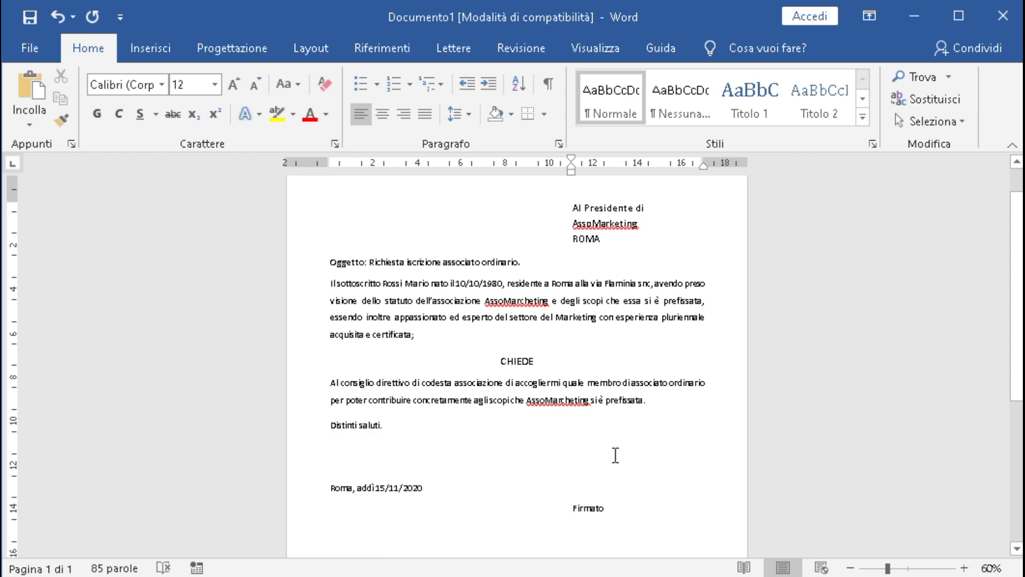
# - Add the signer's full name on a new line beneath Firmato
pyautogui.click(609, 512)
pyautogui.press('Return')
pyautogui.write('R')
pyautogui.press('BackSpace')
pyautogui.write('Mario Rossi')
# - Save the letter as 'Richiesta associazione' in Desktop > Lavoro 2020, then close Word
pyautogui.click(28, 16)
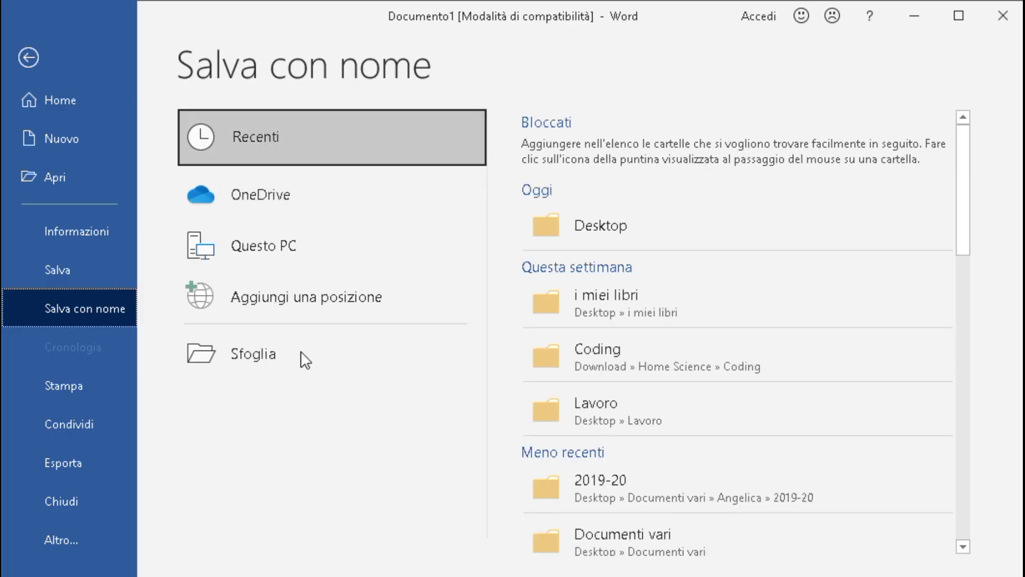
pyautogui.click(258, 355)
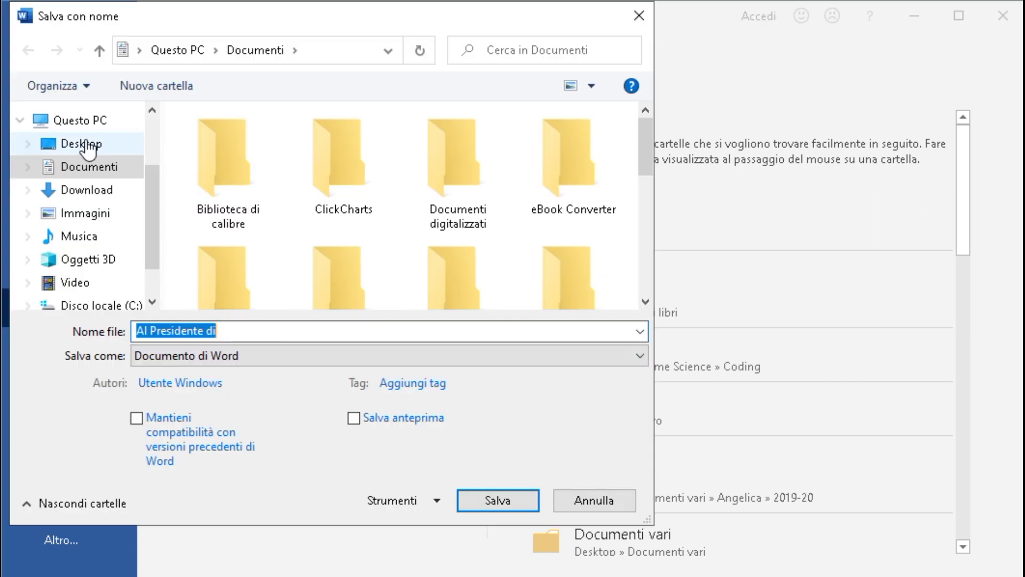
pyautogui.click(71, 145)
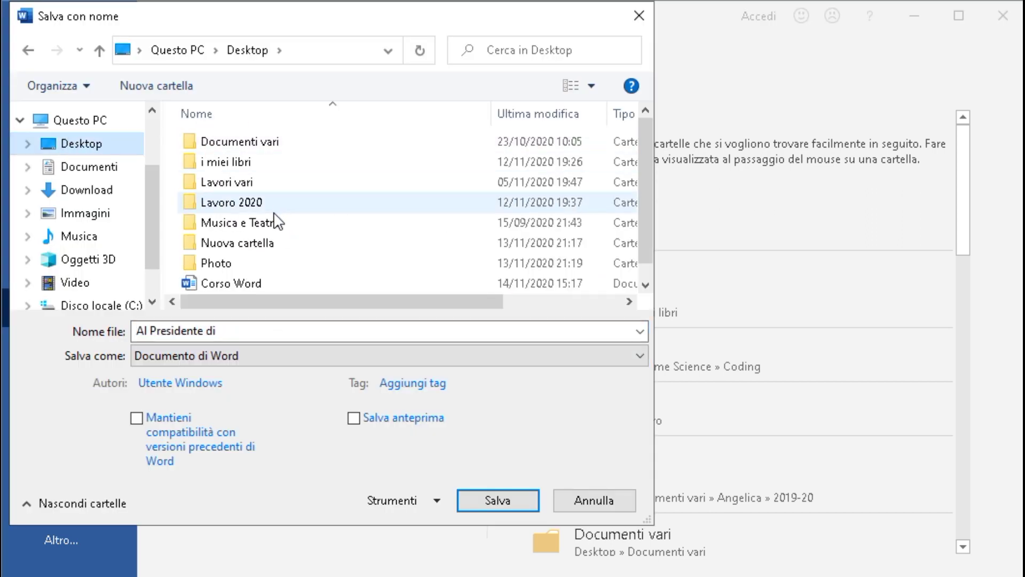
pyautogui.doubleClick(237, 206)
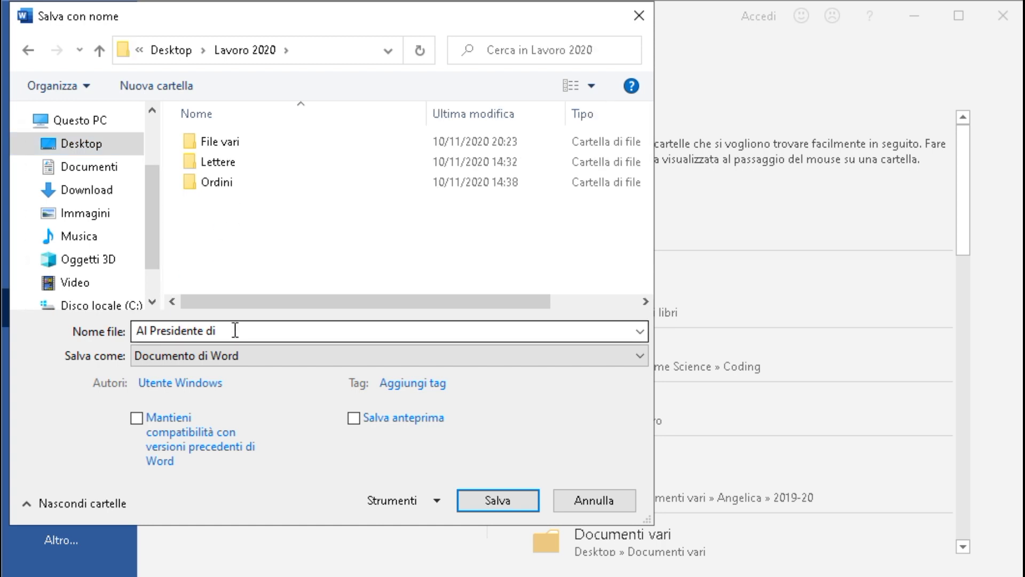
pyautogui.tripleClick(234, 330)
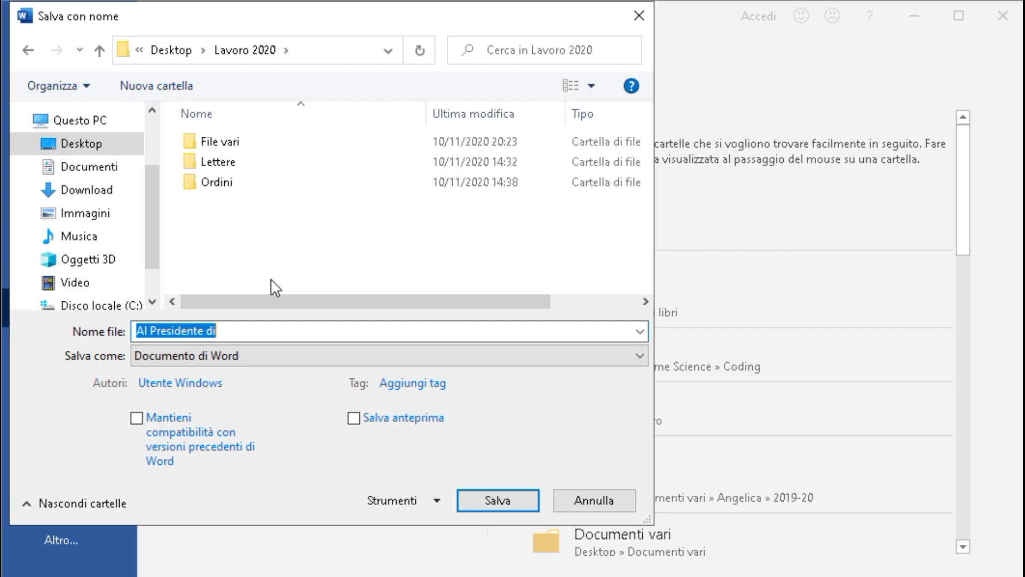
pyautogui.write('Richiesta associazione')
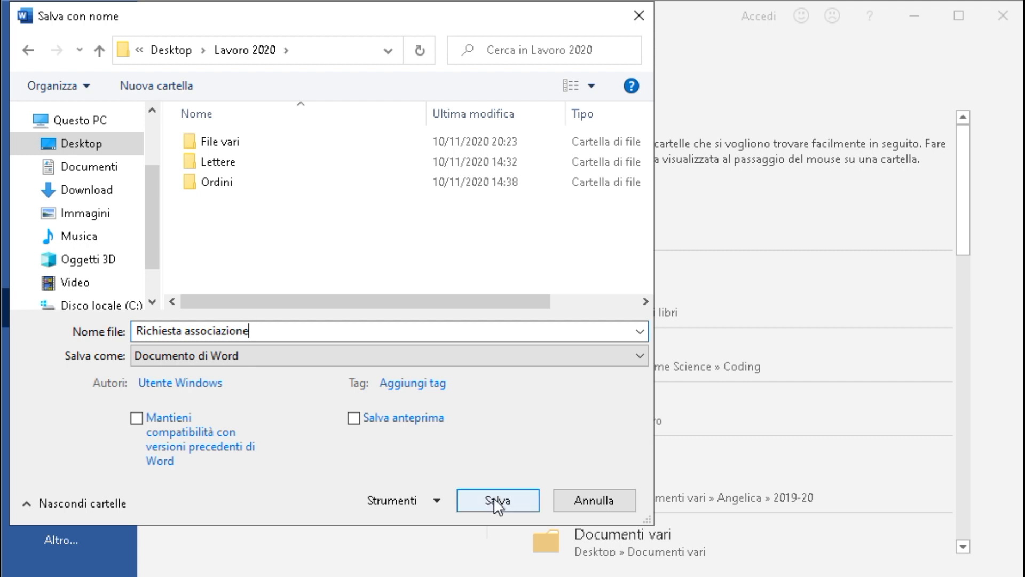
pyautogui.click(496, 500)
pyautogui.click(1013, 15)
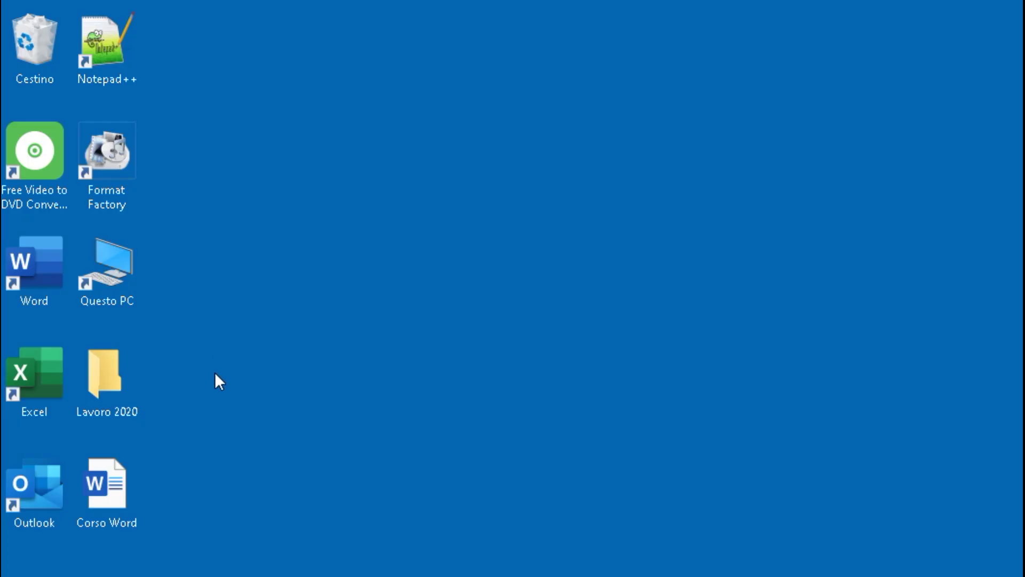
# - Open the Lavoro 2020 folder and reopen 'Richiesta associazione' in Word
pyautogui.doubleClick(112, 364)
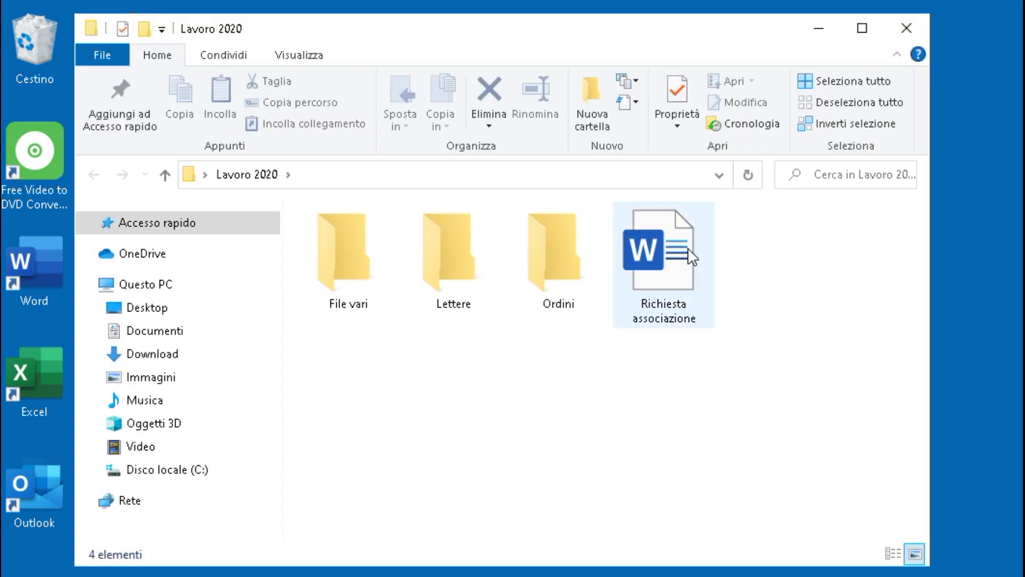
pyautogui.moveTo(663, 264)
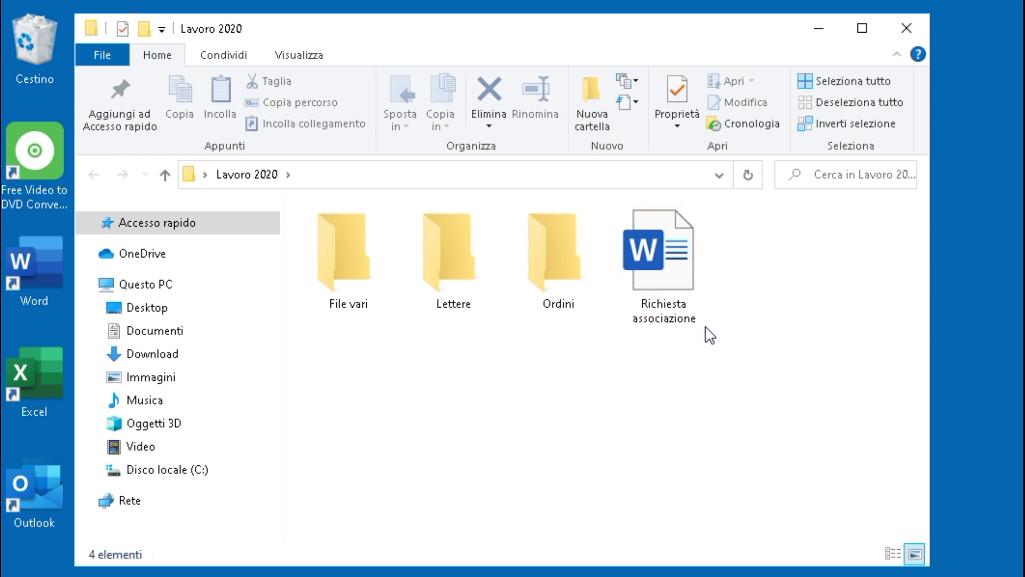
pyautogui.doubleClick(659, 250)
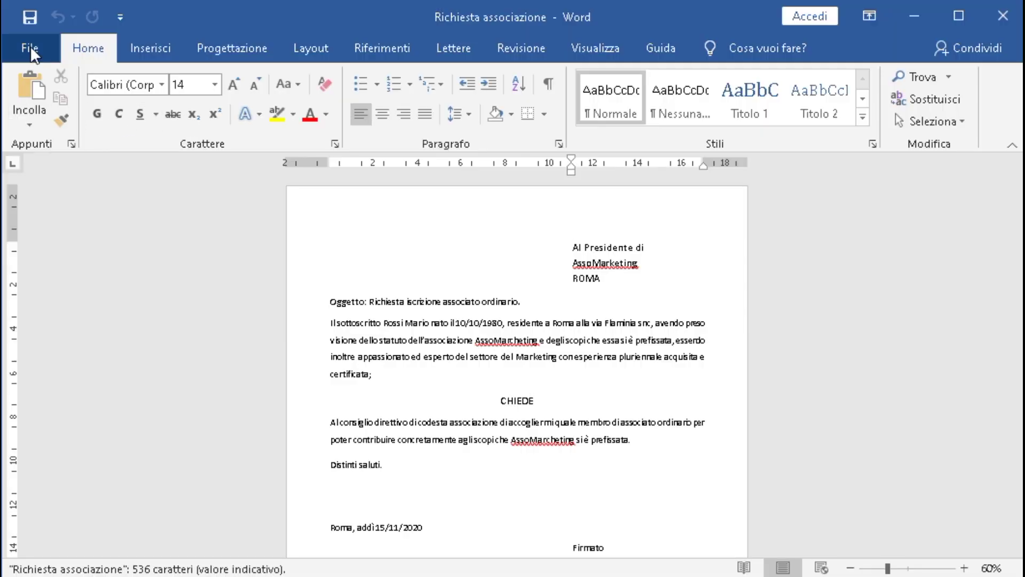
# - Save a PDF copy of 'Richiesta associazione' into the Lavoro 2020 folder
pyautogui.click(30, 46)
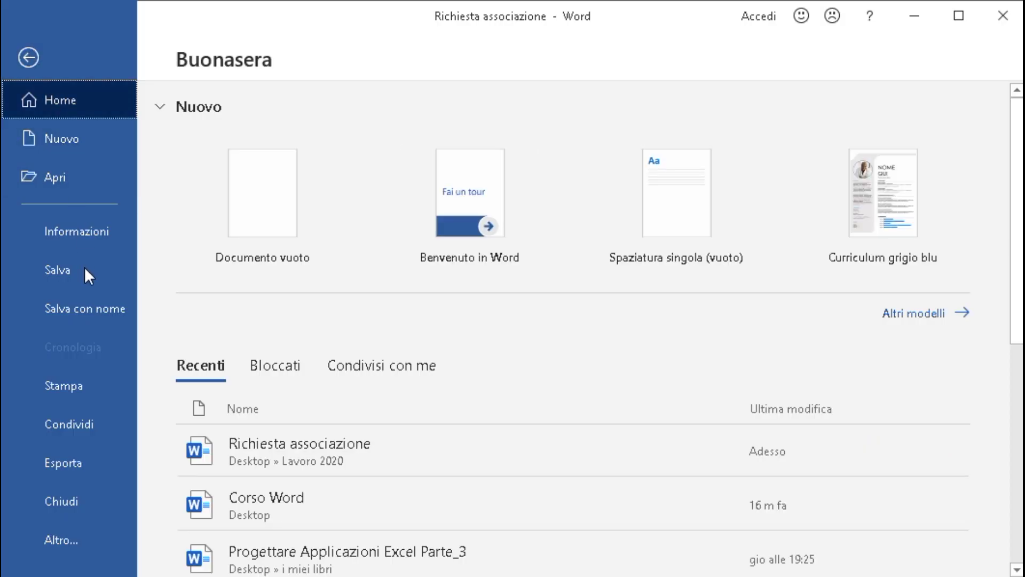
pyautogui.click(87, 309)
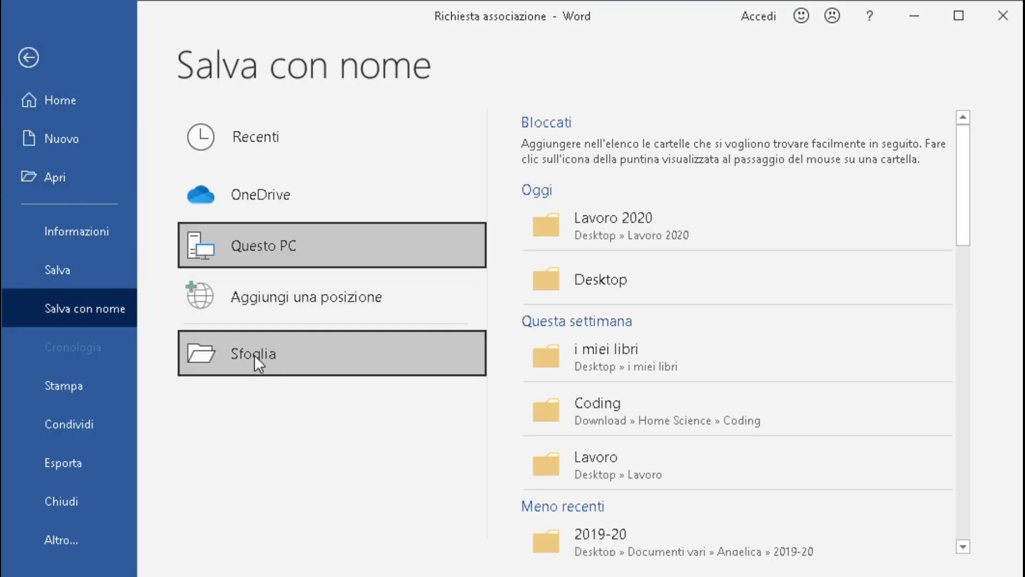
pyautogui.click(254, 354)
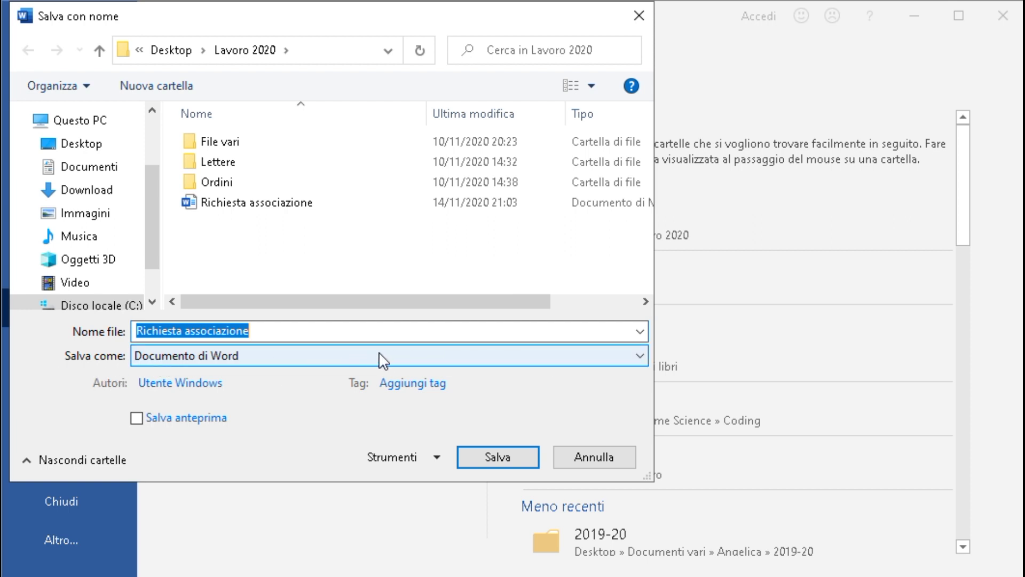
pyautogui.click(283, 352)
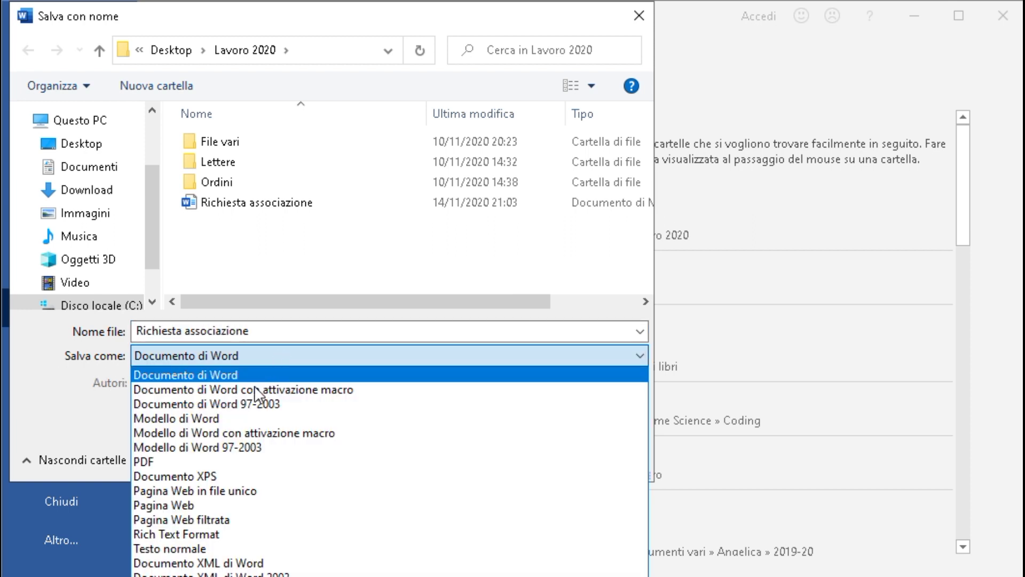
pyautogui.click(166, 461)
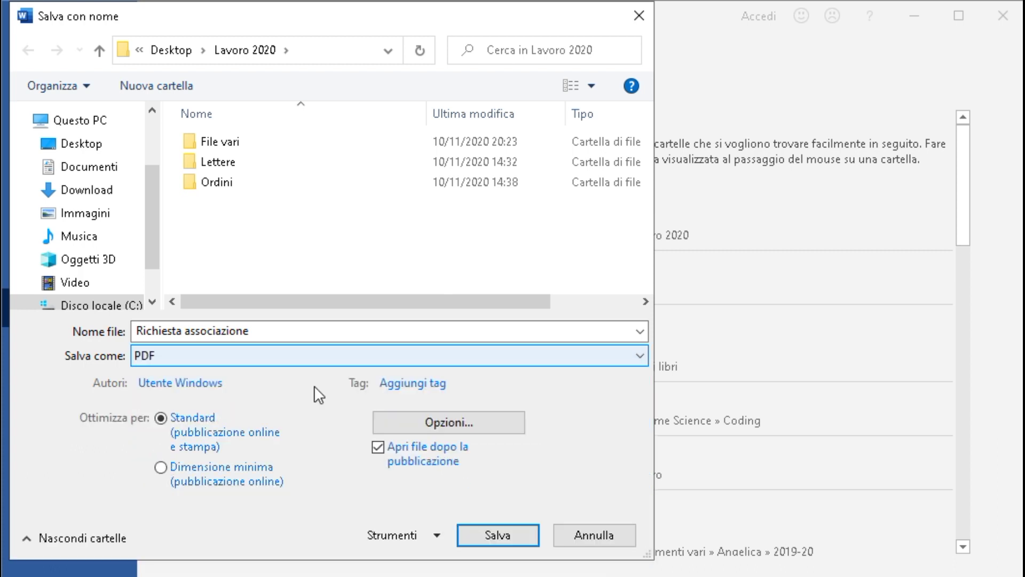
pyautogui.click(497, 535)
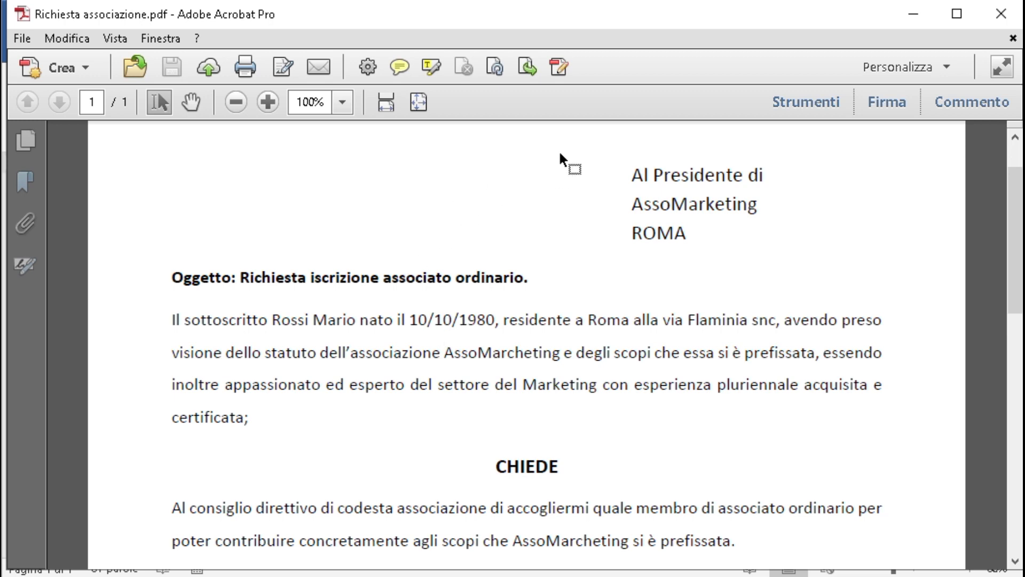
# - Close the Acrobat PDF preview and the Word document, back to the Lavoro 2020 folder
pyautogui.click(995, 16)
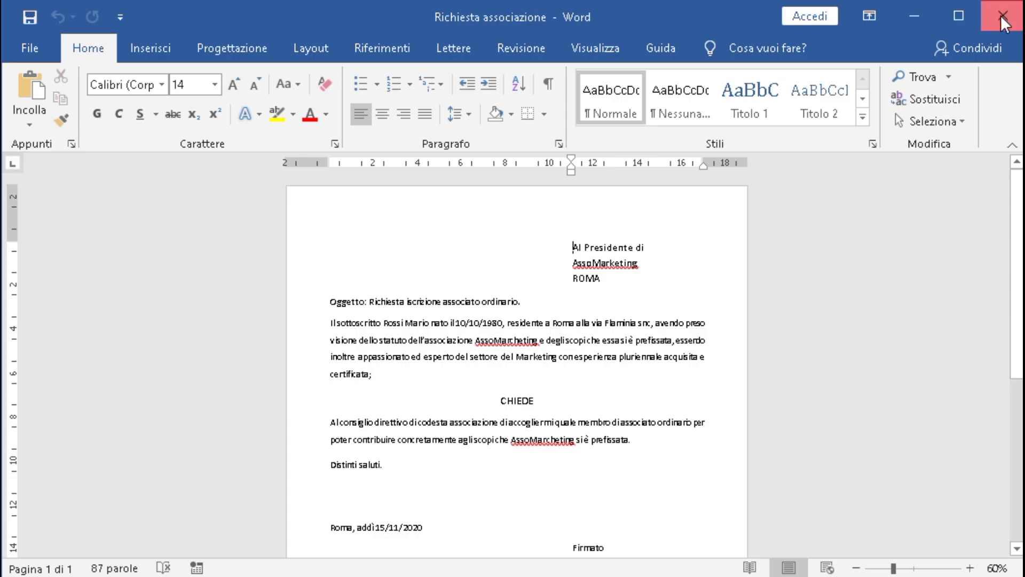
pyautogui.click(1001, 17)
pyautogui.click(689, 402)
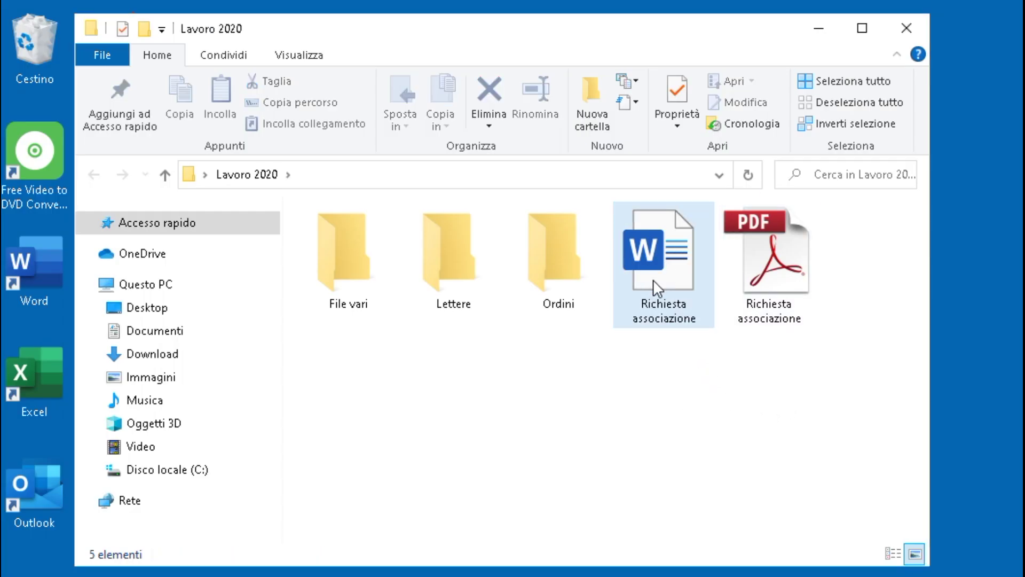
pyautogui.moveTo(659, 252)
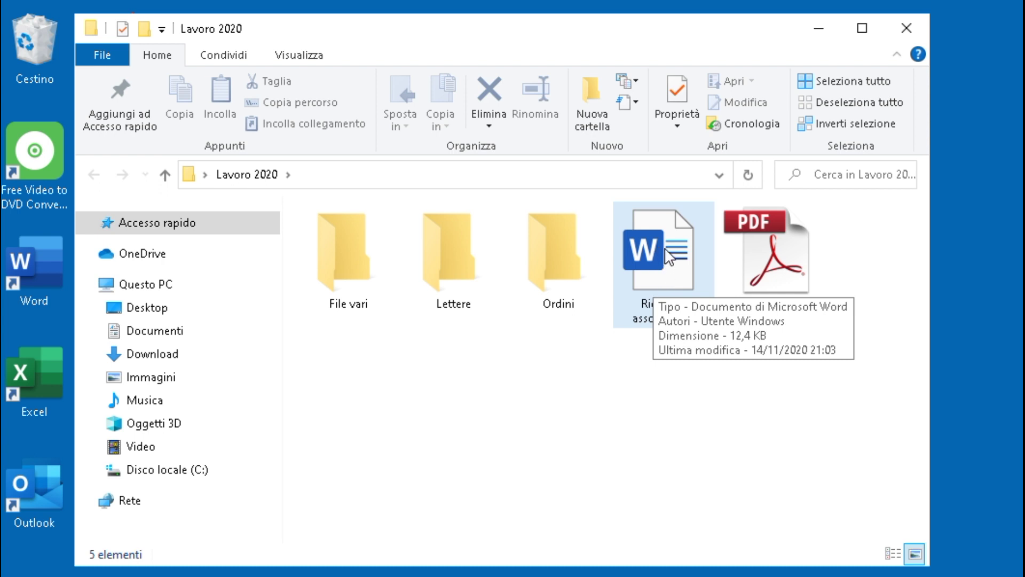
# - Compare the PDF and Word file sizes in Lavoro 2020, then close the folder window
pyautogui.click(739, 320)
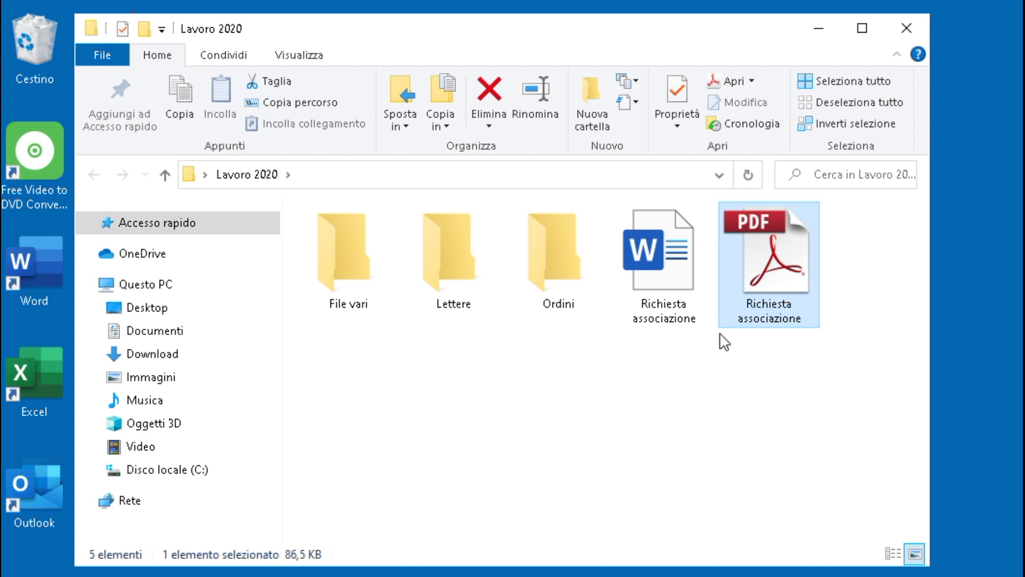
pyautogui.click(725, 368)
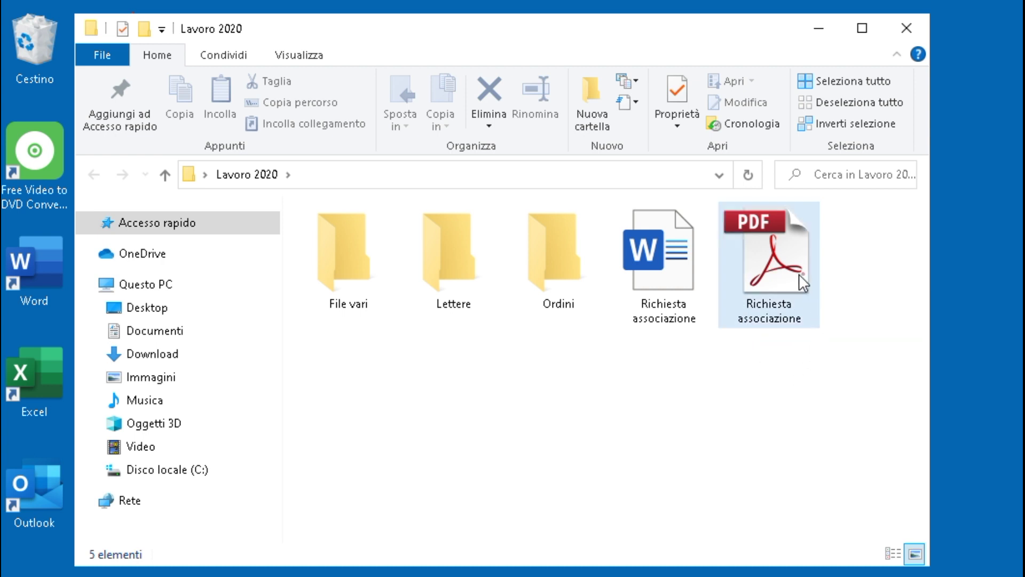
pyautogui.moveTo(766, 252)
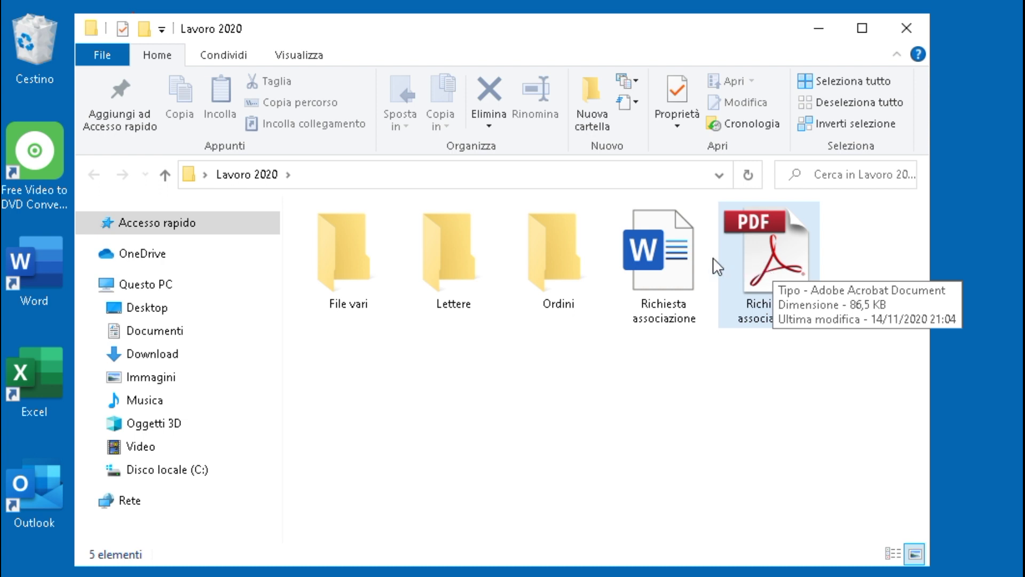
pyautogui.click(667, 256)
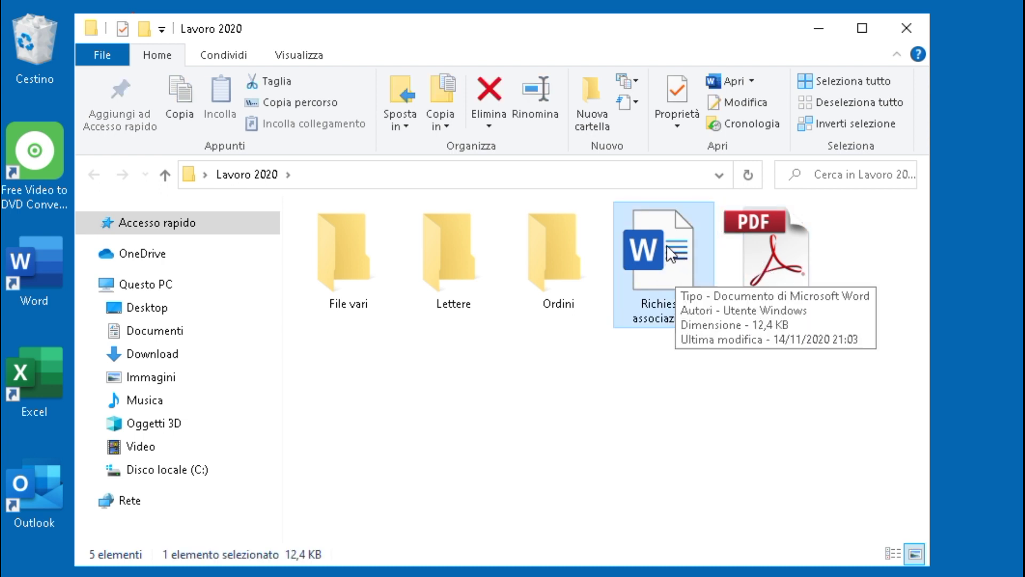
pyautogui.click(652, 382)
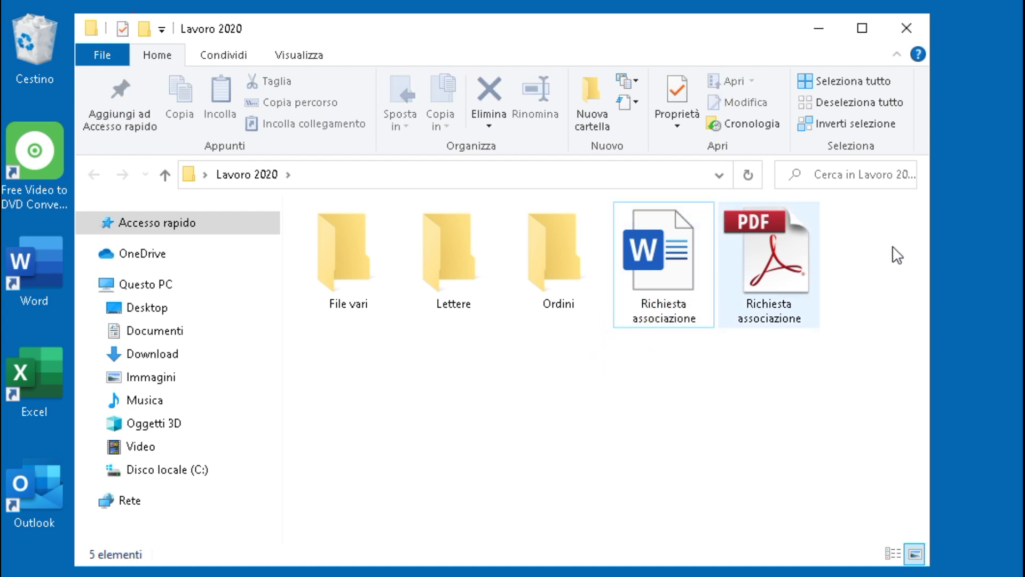
pyautogui.click(908, 32)
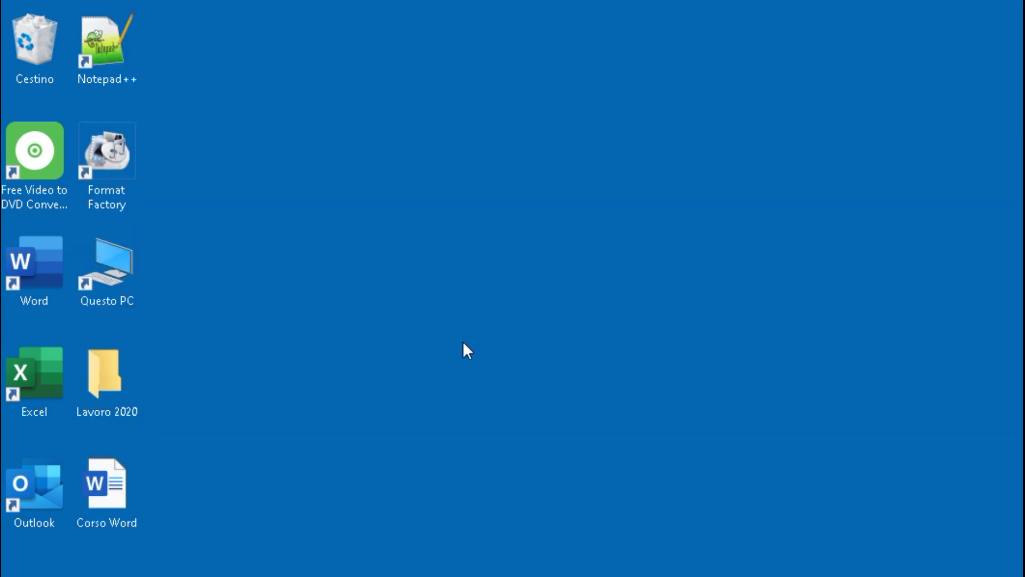